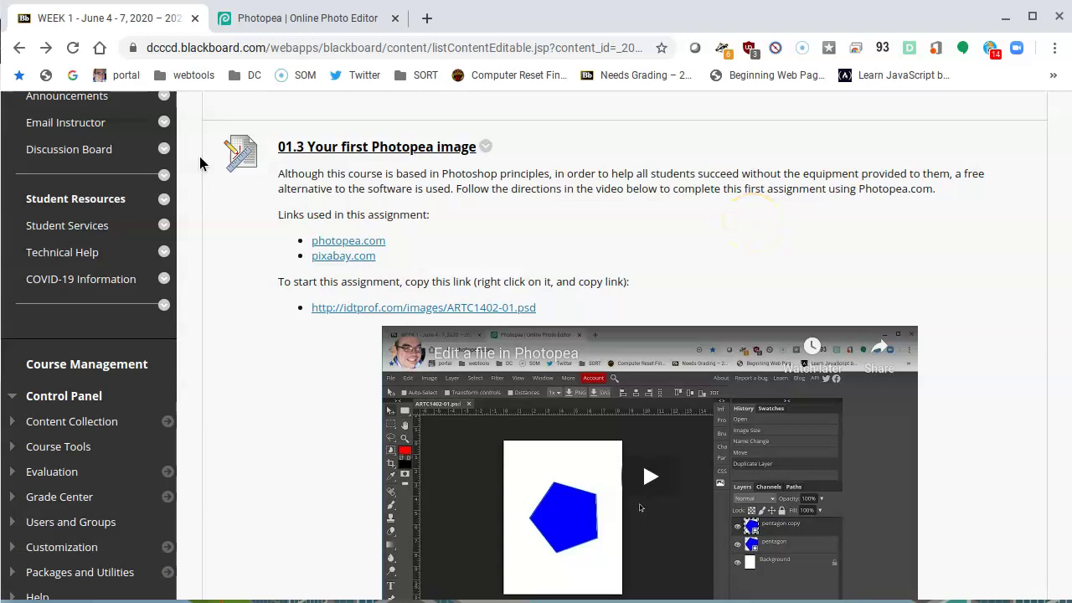
Open the pixabay.com link from the assignment in a new tab
{"action": "scroll", "coordinate": [631, 193], "scroll_direction": "down", "scroll_amount": 1}
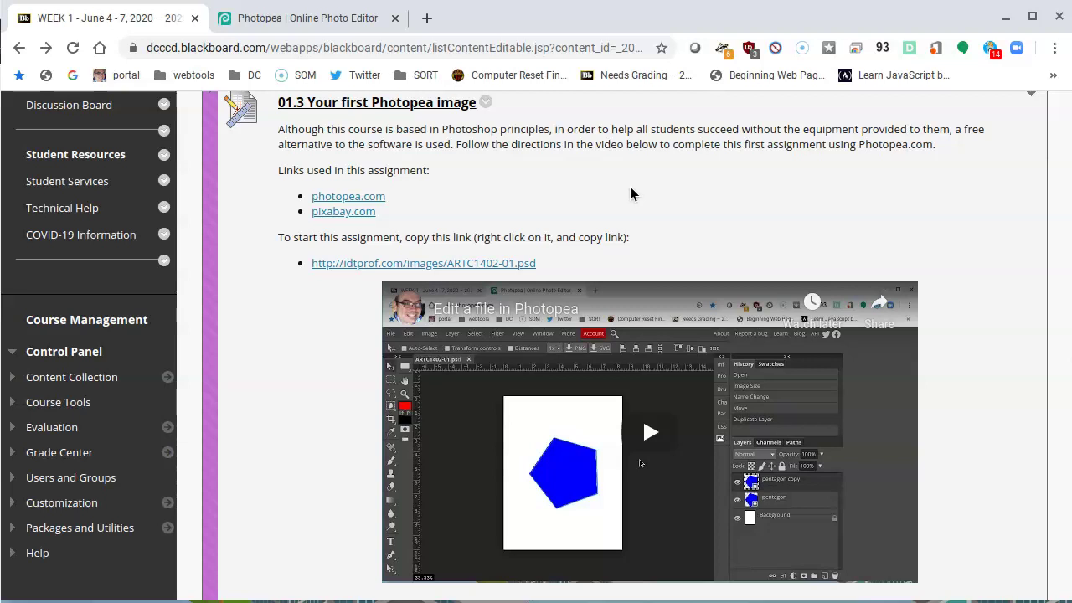
{"action": "scroll", "coordinate": [629, 183], "scroll_direction": "down", "scroll_amount": 3}
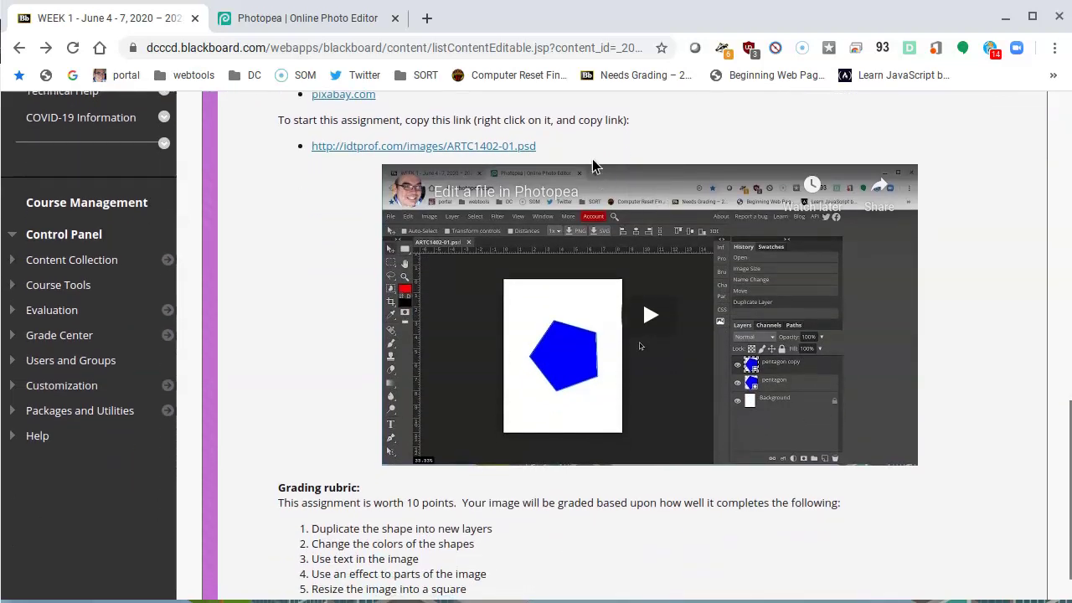
{"action": "scroll", "coordinate": [592, 164], "scroll_direction": "down", "scroll_amount": 1}
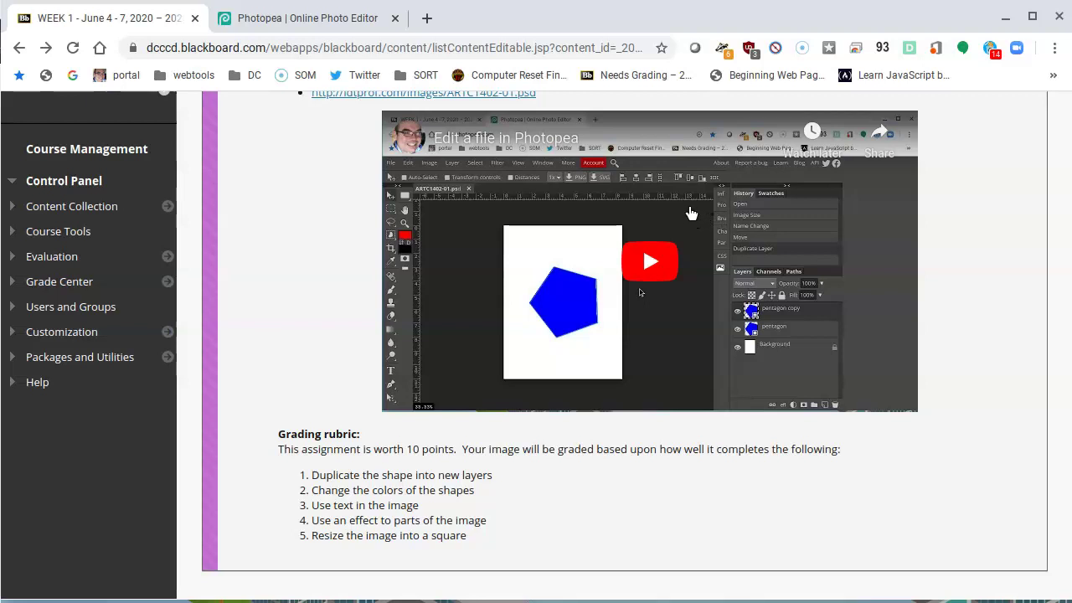
{"action": "scroll", "coordinate": [725, 269], "scroll_direction": "up", "scroll_amount": 2}
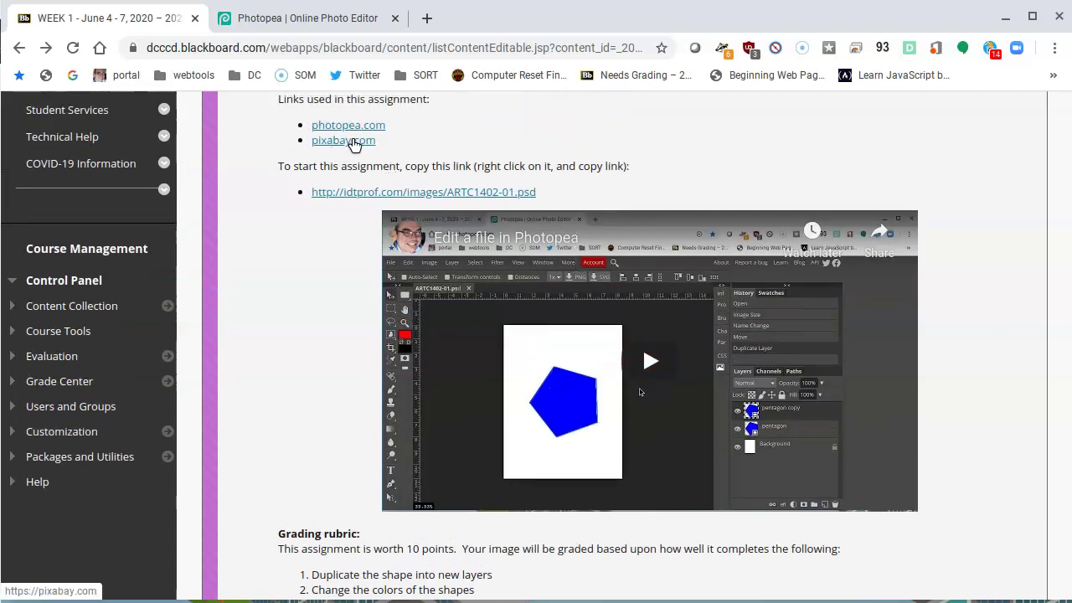
{"action": "left_click", "coordinate": [352, 140]}
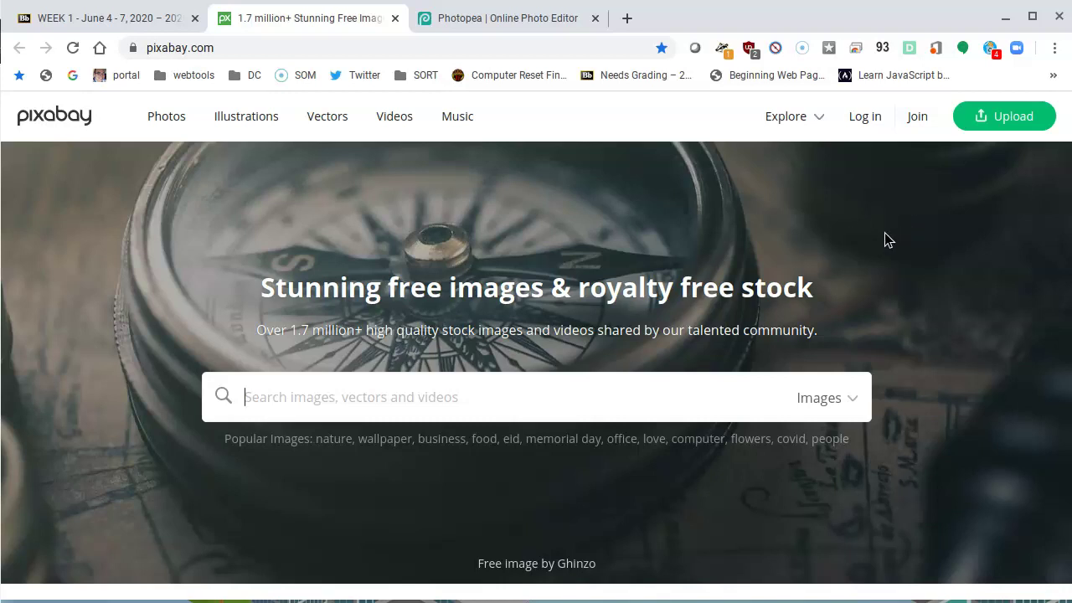
Browse the Pixabay home page, ready its search box, and glance back at the assignment
{"action": "scroll", "coordinate": [862, 251], "scroll_direction": "down", "scroll_amount": 2}
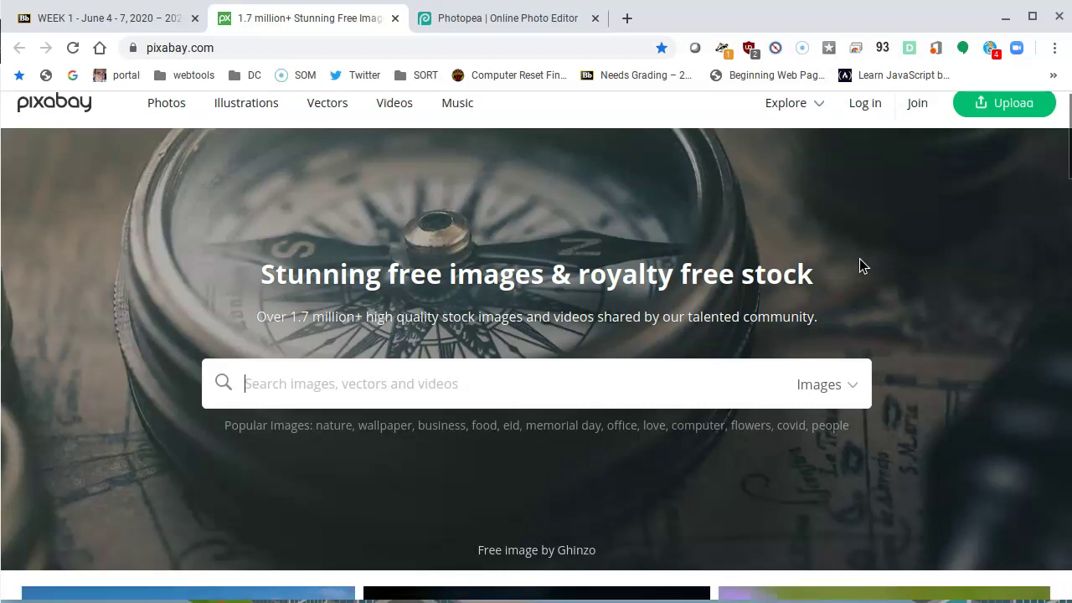
{"action": "scroll", "coordinate": [854, 266], "scroll_direction": "down", "scroll_amount": 3}
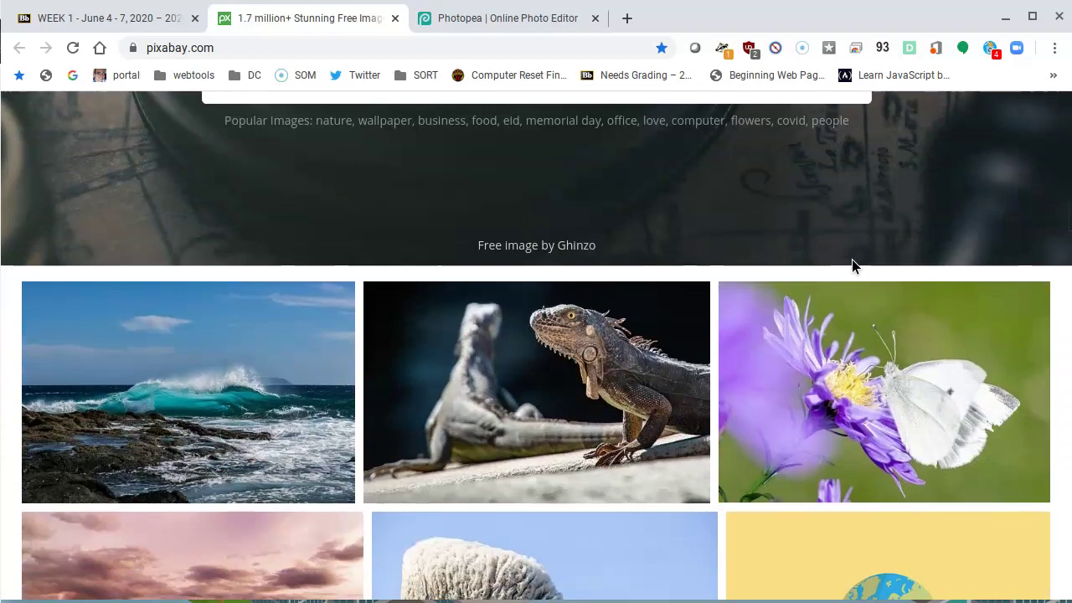
{"action": "scroll", "coordinate": [852, 266], "scroll_direction": "up", "scroll_amount": 1}
{"action": "scroll", "coordinate": [854, 266], "scroll_direction": "up", "scroll_amount": 3}
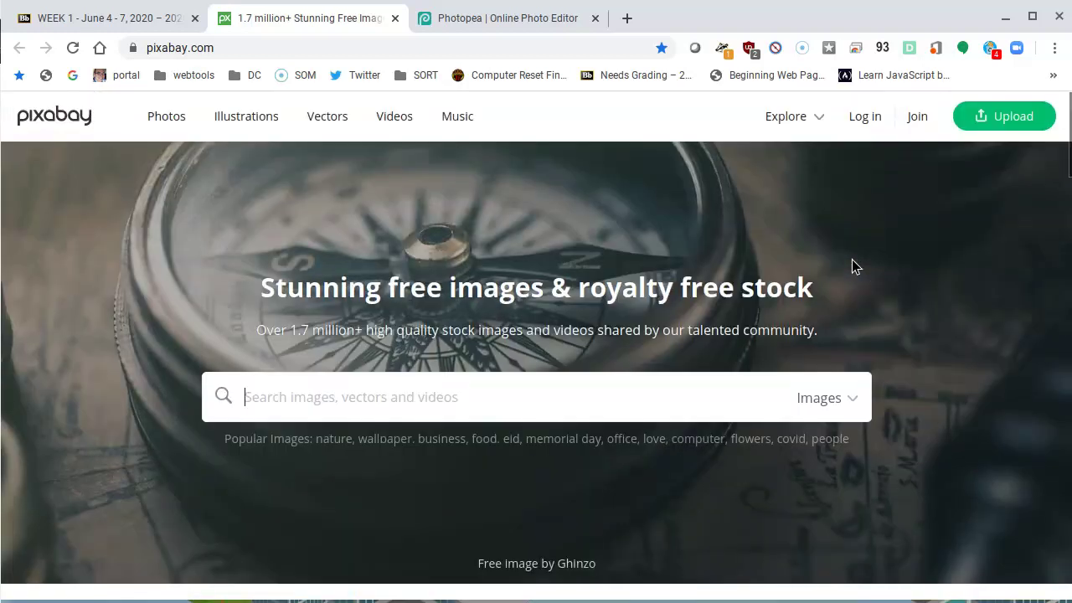
{"action": "left_click", "coordinate": [604, 387]}
{"action": "left_click", "coordinate": [141, 27]}
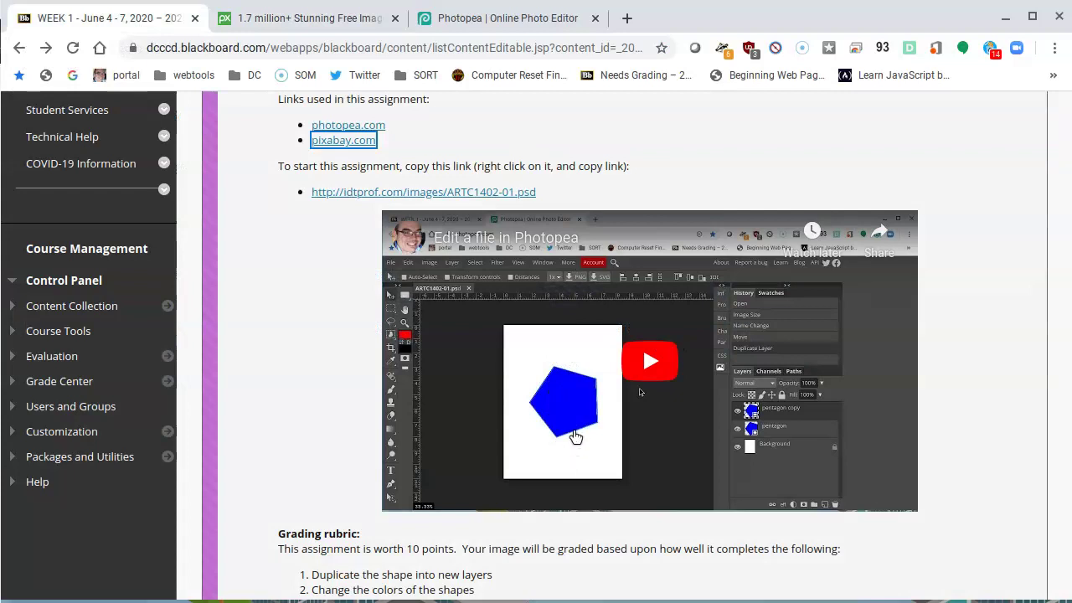
{"action": "left_click", "coordinate": [319, 13]}
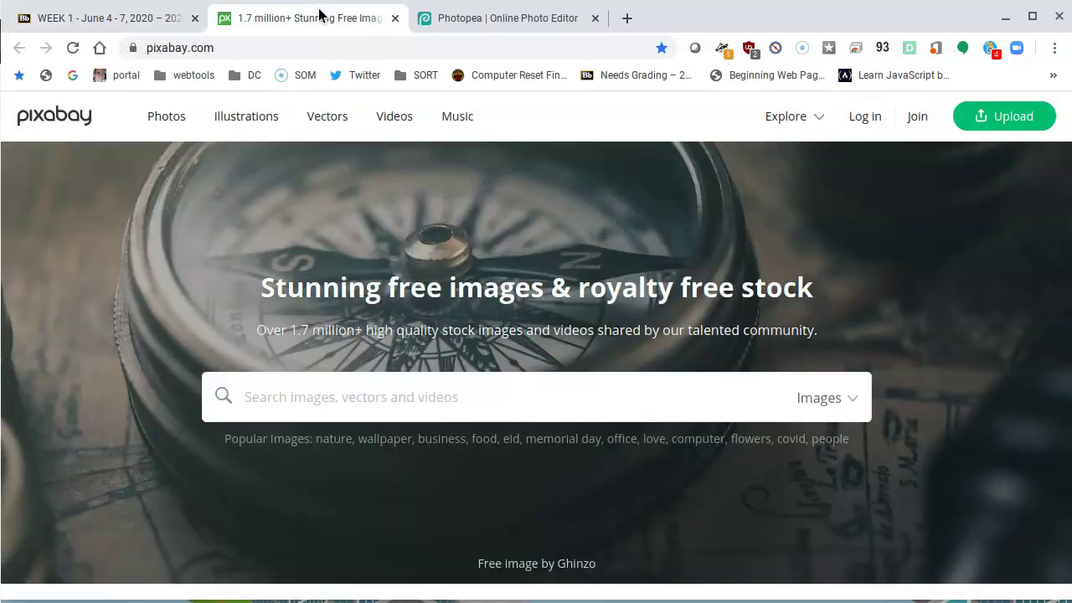
Open ARTC1402-01.psd from the ARTC-1402 folder in Photopea, then return to Pixabay
{"action": "left_click", "coordinate": [494, 17]}
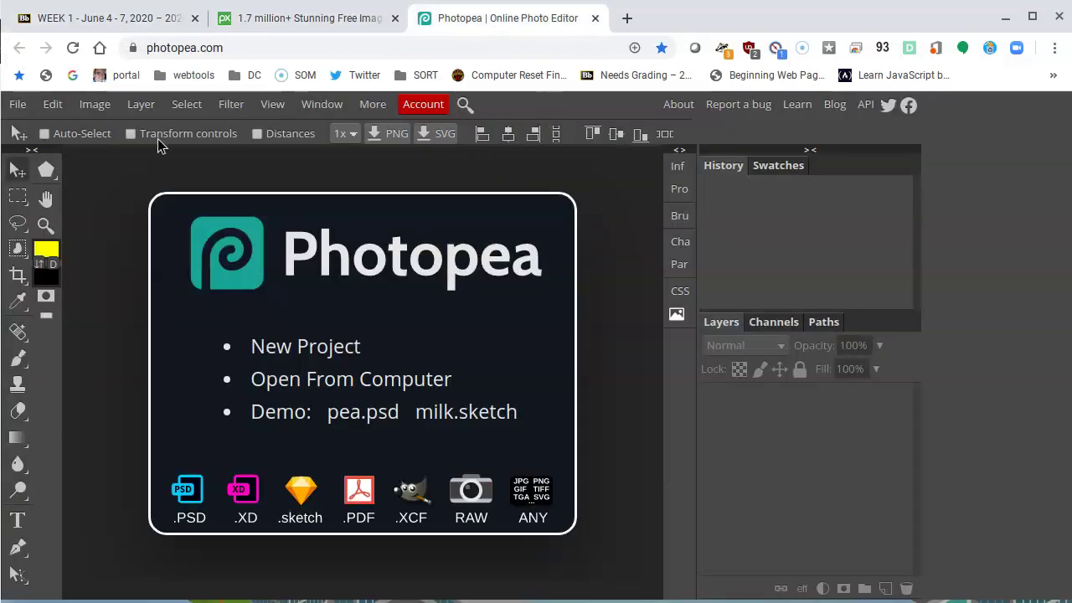
{"action": "left_click", "coordinate": [18, 105]}
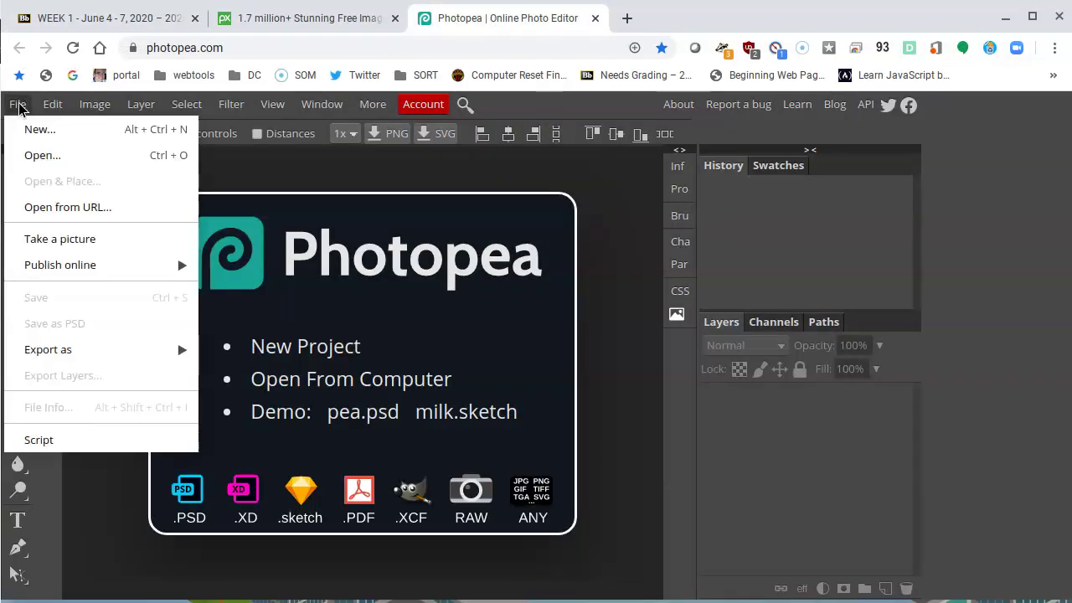
{"action": "left_click", "coordinate": [52, 151]}
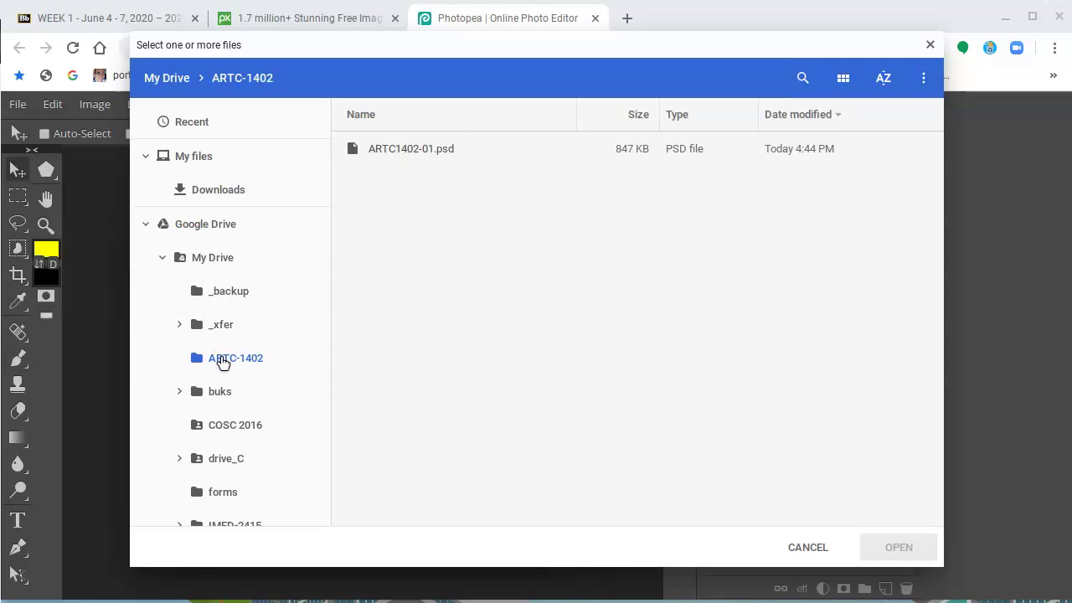
{"action": "double_click", "coordinate": [409, 150]}
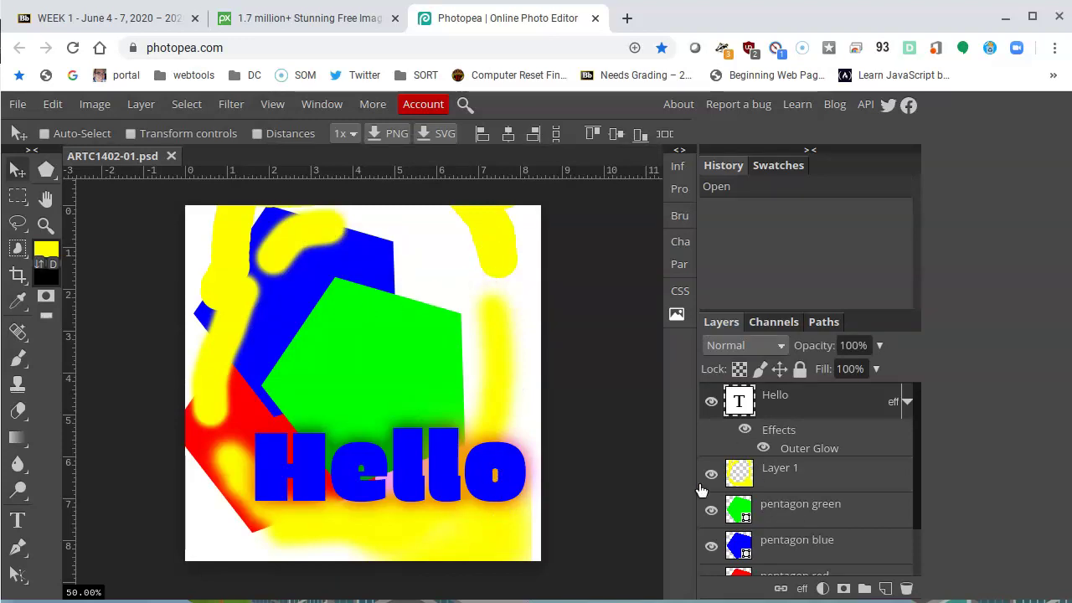
{"action": "left_click", "coordinate": [333, 18]}
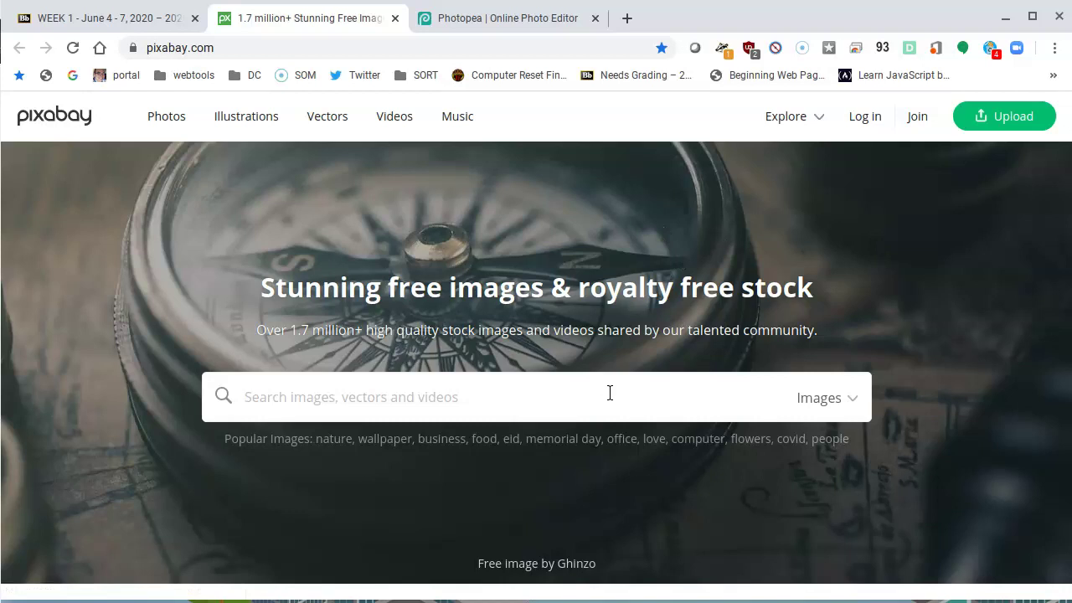
Search Pixabay for 'background' and scroll through the matching images
{"action": "type", "text": "ba"}
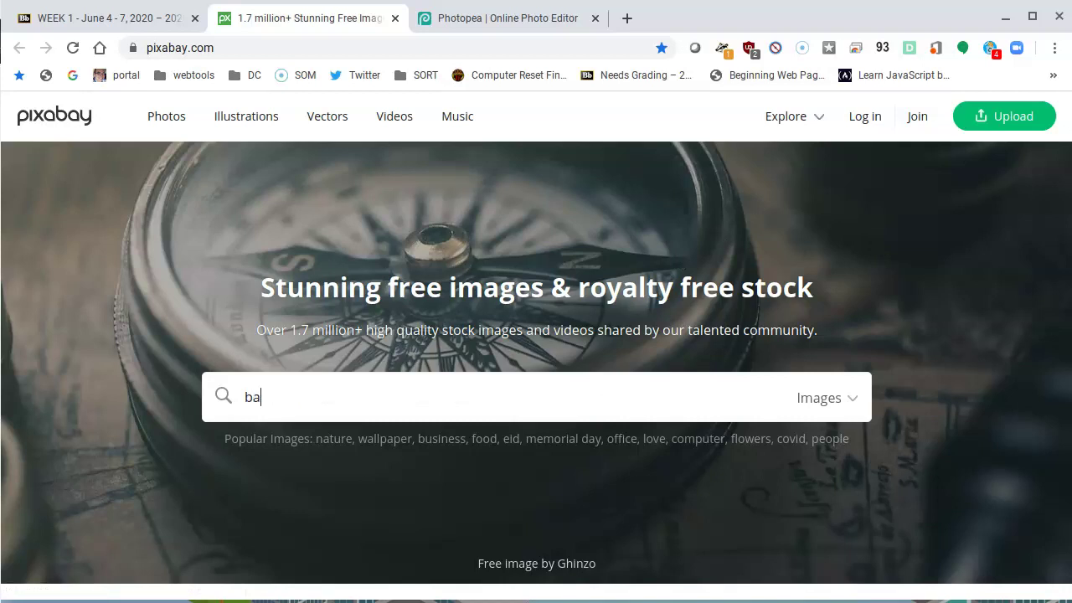
{"action": "type", "text": "vkgrou"}
{"action": "key", "text": "ctrl+a"}
{"action": "type", "text": "background"}
{"action": "key", "text": "Return"}
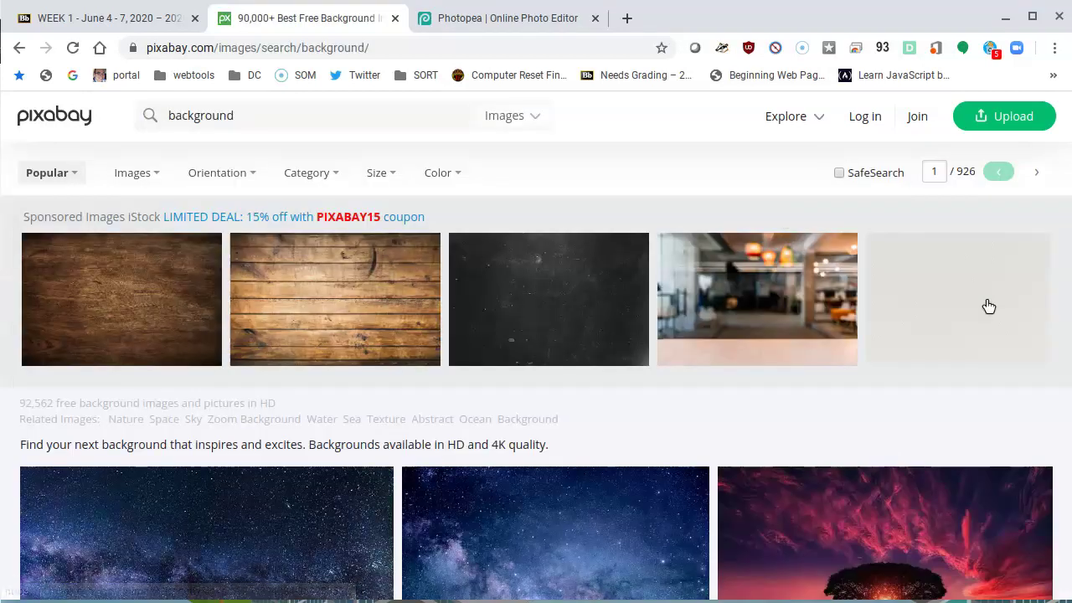
{"action": "scroll", "coordinate": [785, 376], "scroll_direction": "down", "scroll_amount": 3}
{"action": "scroll", "coordinate": [785, 376], "scroll_direction": "down", "scroll_amount": 3}
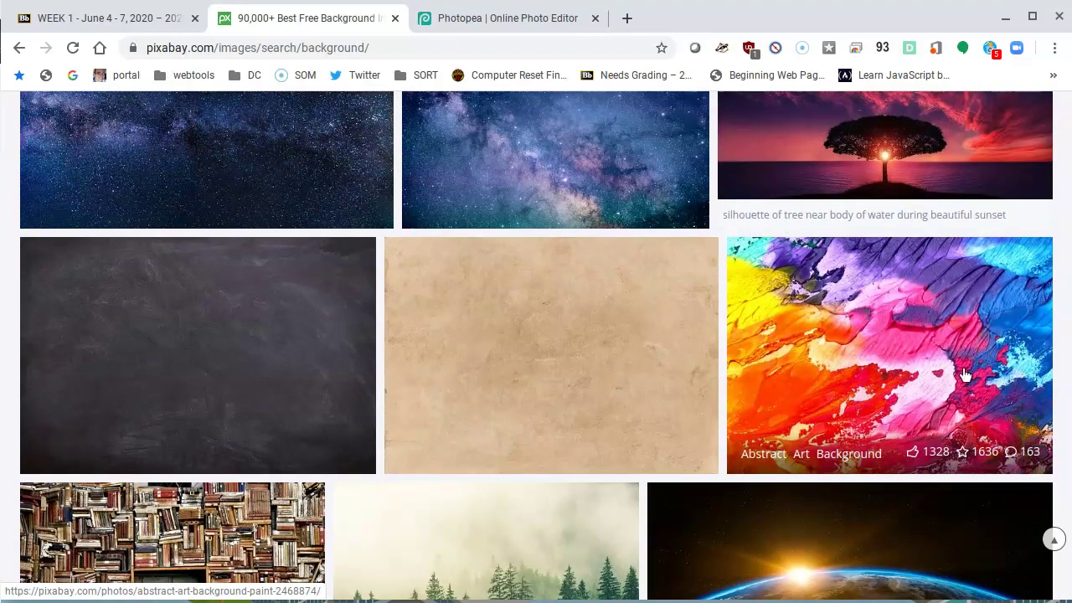
{"action": "scroll", "coordinate": [962, 368], "scroll_direction": "down", "scroll_amount": 4}
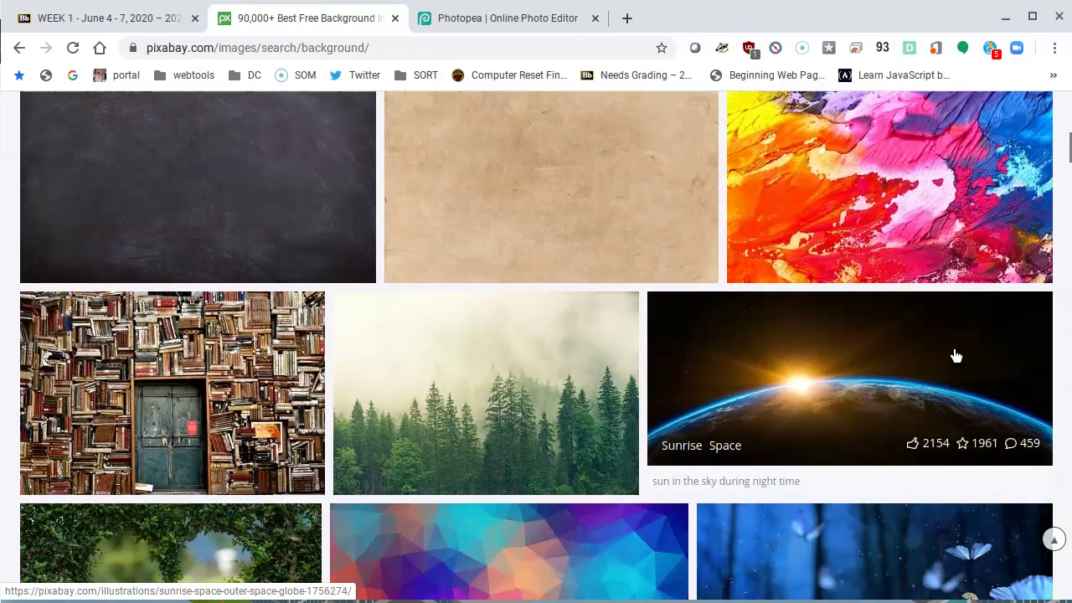
{"action": "scroll", "coordinate": [955, 355], "scroll_direction": "down", "scroll_amount": 2}
{"action": "scroll", "coordinate": [818, 337], "scroll_direction": "up", "scroll_amount": 10}
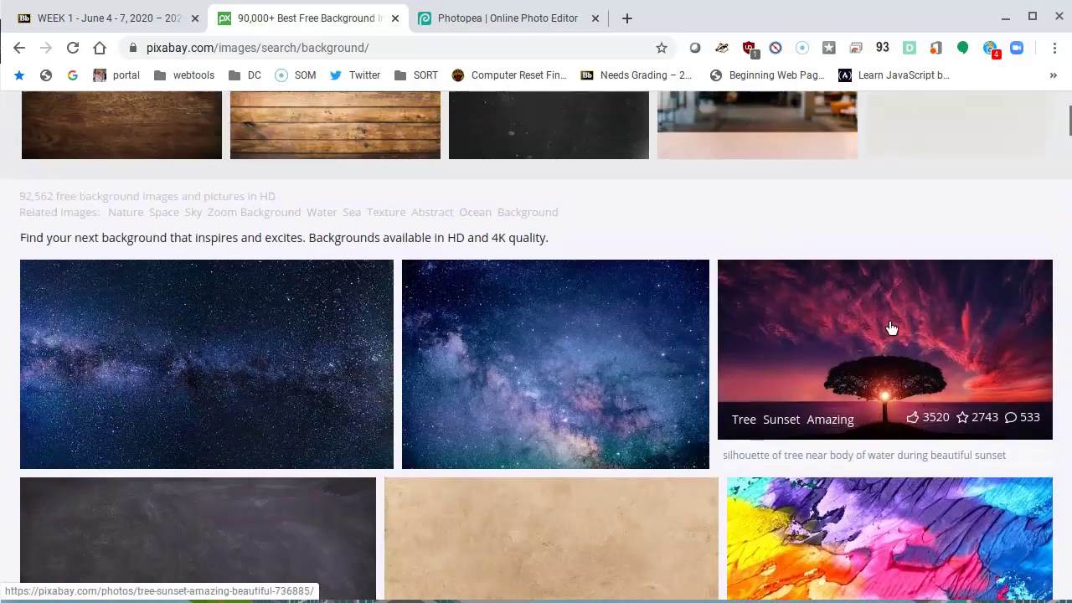
{"action": "scroll", "coordinate": [891, 327], "scroll_direction": "down", "scroll_amount": 5}
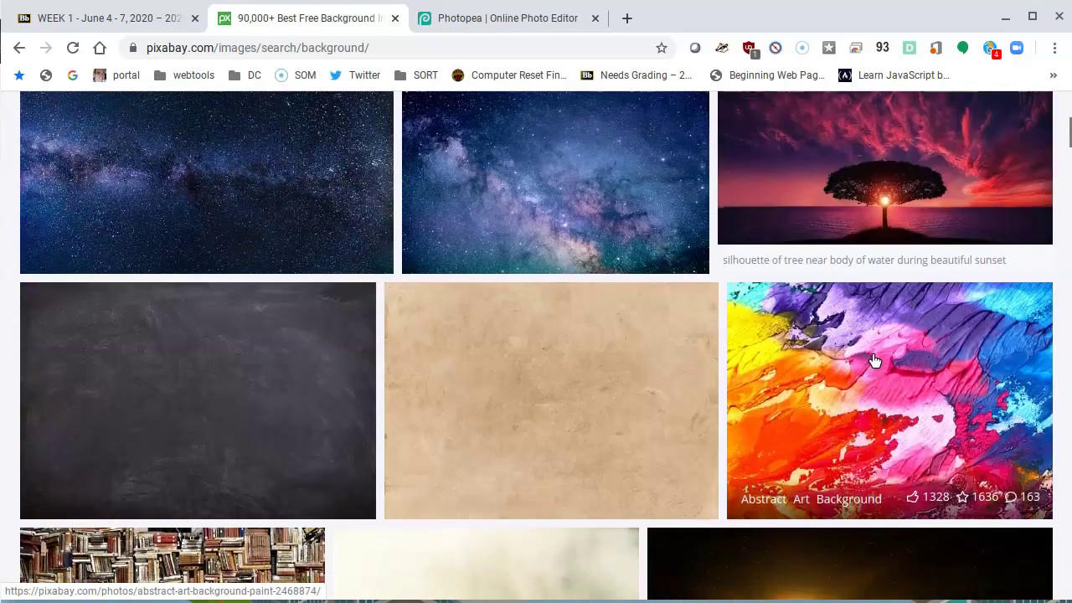
Open the colourful Abstract Art Background paint image's page and review it
{"action": "left_click", "coordinate": [912, 368]}
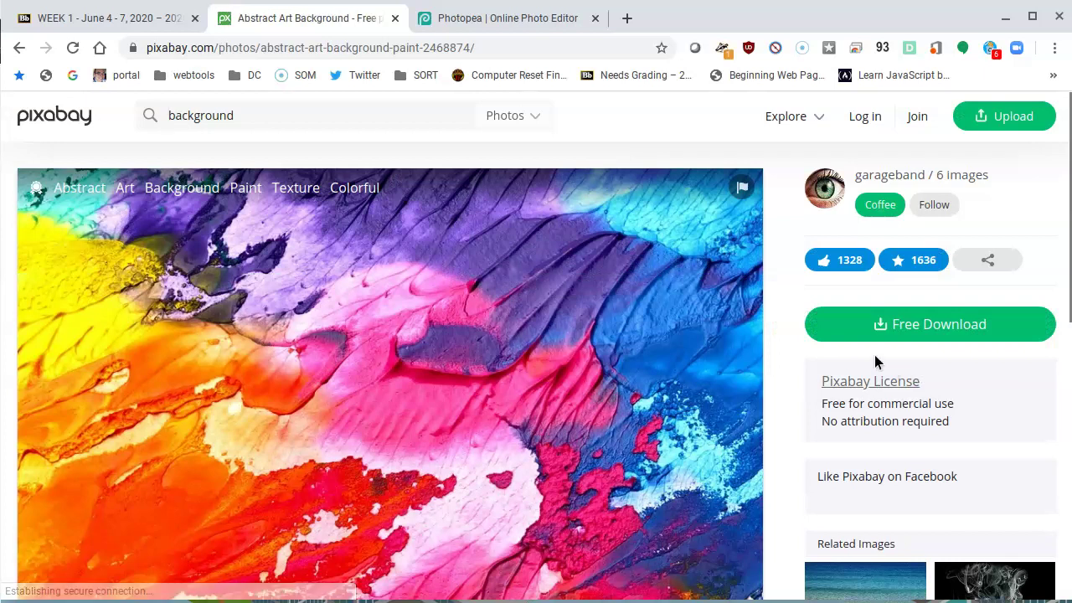
{"action": "scroll", "coordinate": [504, 325], "scroll_direction": "down", "scroll_amount": 1}
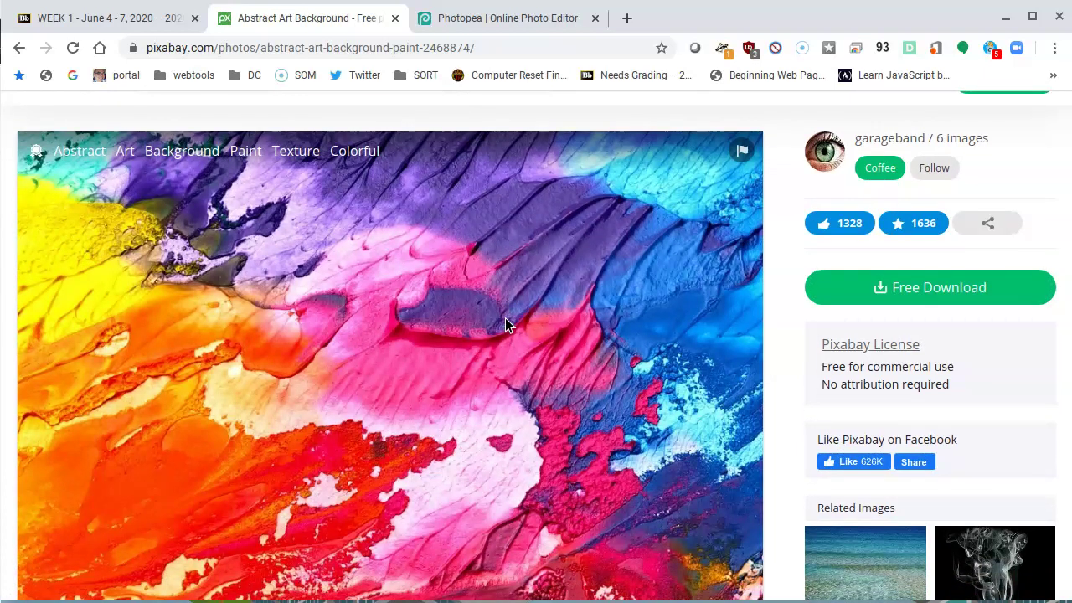
{"action": "scroll", "coordinate": [505, 324], "scroll_direction": "down", "scroll_amount": 1}
{"action": "scroll", "coordinate": [505, 324], "scroll_direction": "down", "scroll_amount": 1}
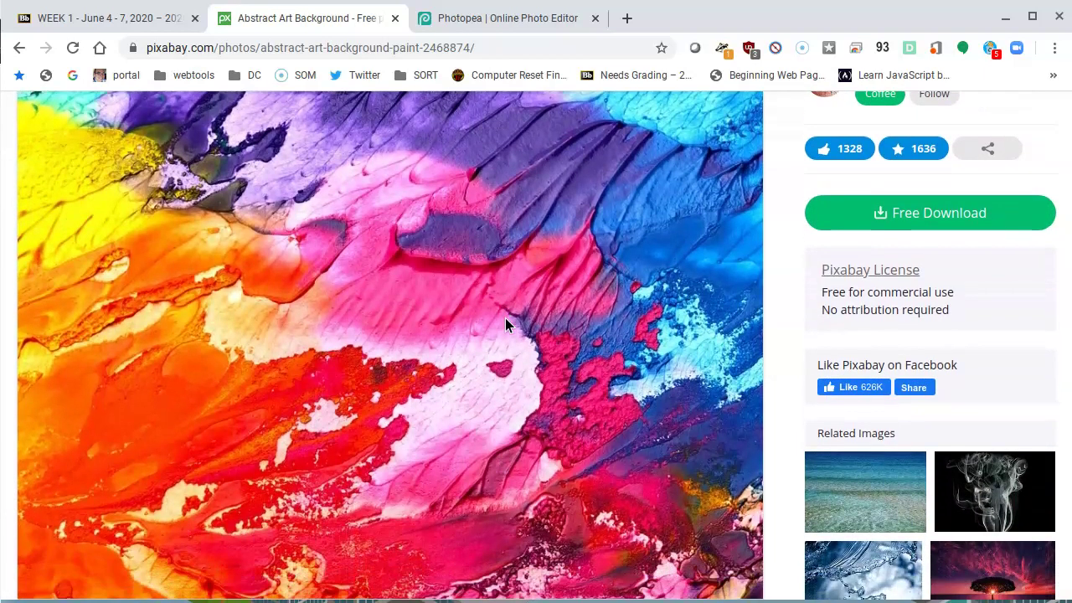
{"action": "scroll", "coordinate": [505, 325], "scroll_direction": "up", "scroll_amount": 3}
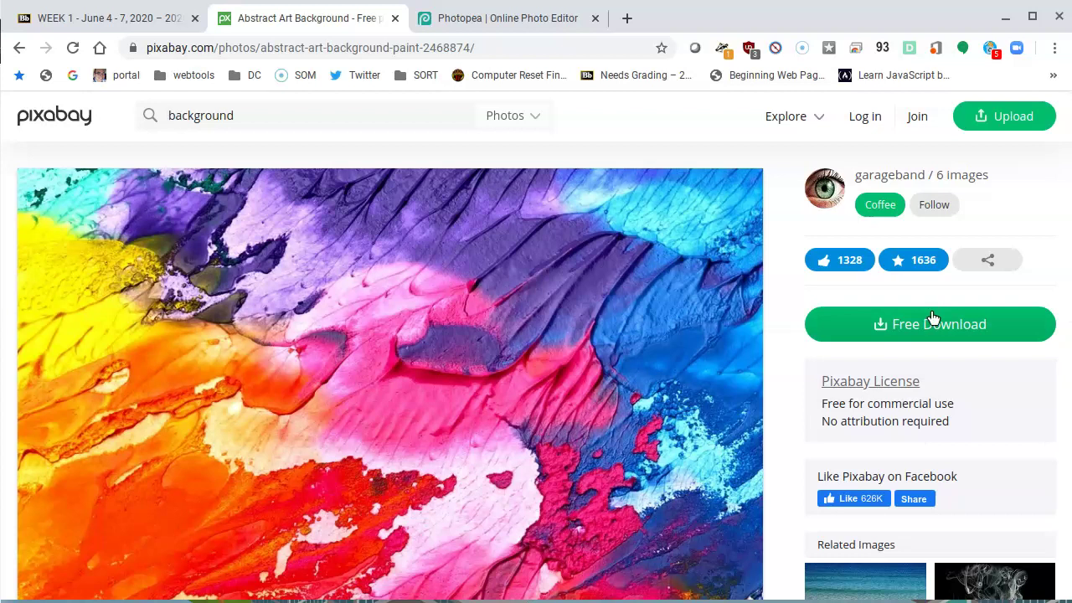
{"action": "scroll", "coordinate": [686, 330], "scroll_direction": "down", "scroll_amount": 1}
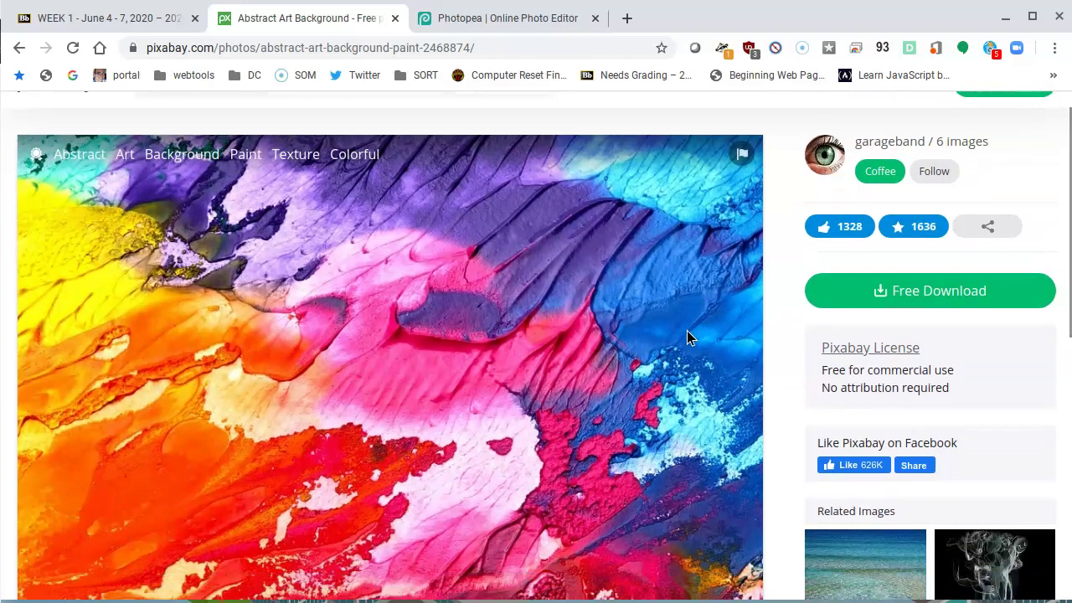
{"action": "scroll", "coordinate": [686, 330], "scroll_direction": "down", "scroll_amount": 1}
{"action": "scroll", "coordinate": [687, 335], "scroll_direction": "down", "scroll_amount": 1}
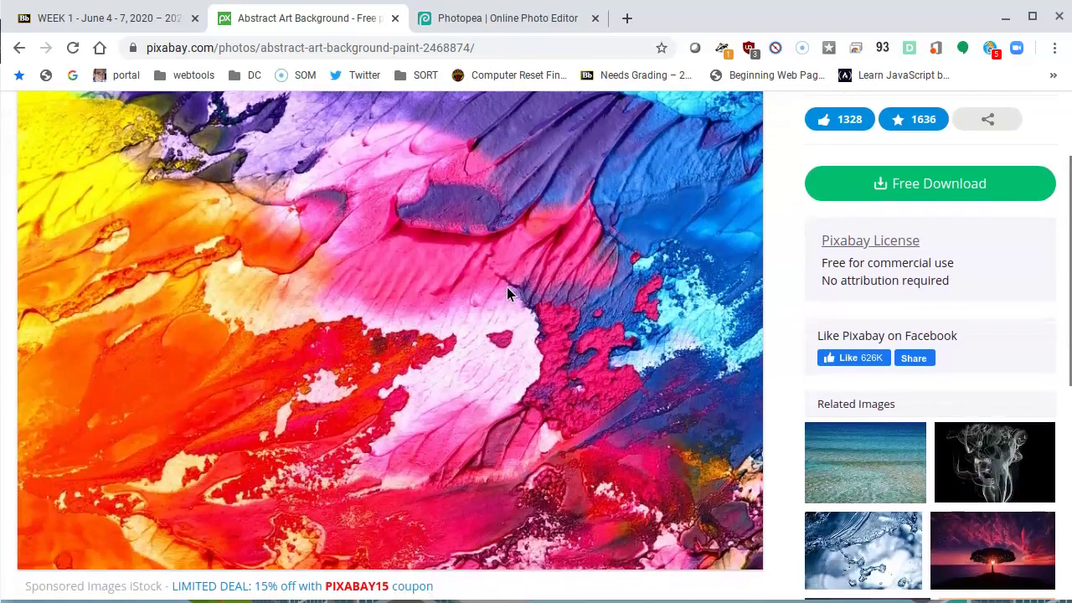
Copy the abstract paint image to the clipboard
{"action": "right_click", "coordinate": [508, 297]}
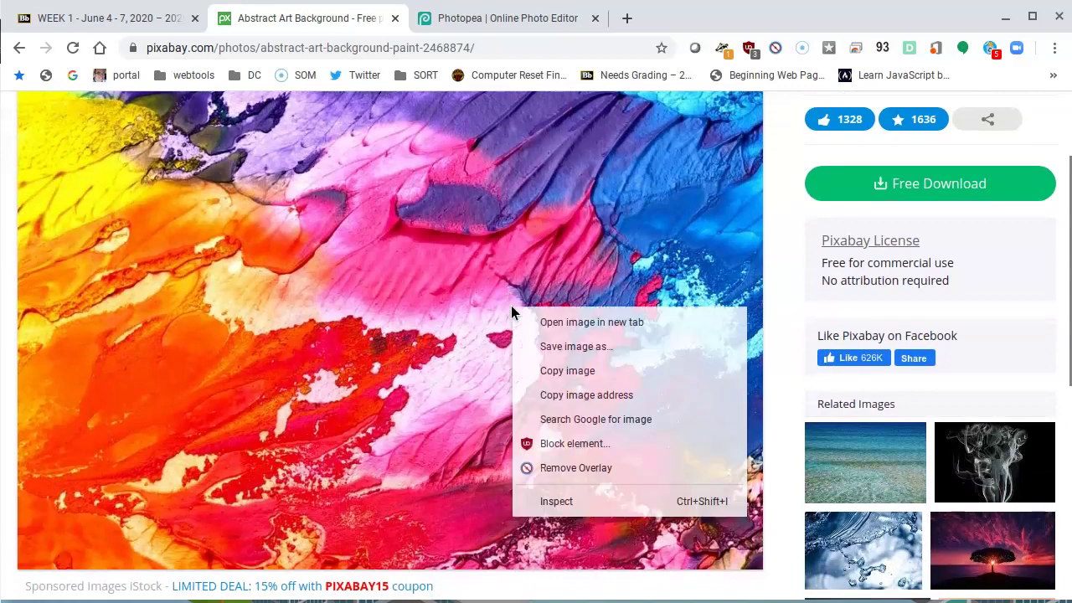
{"action": "left_click", "coordinate": [594, 378]}
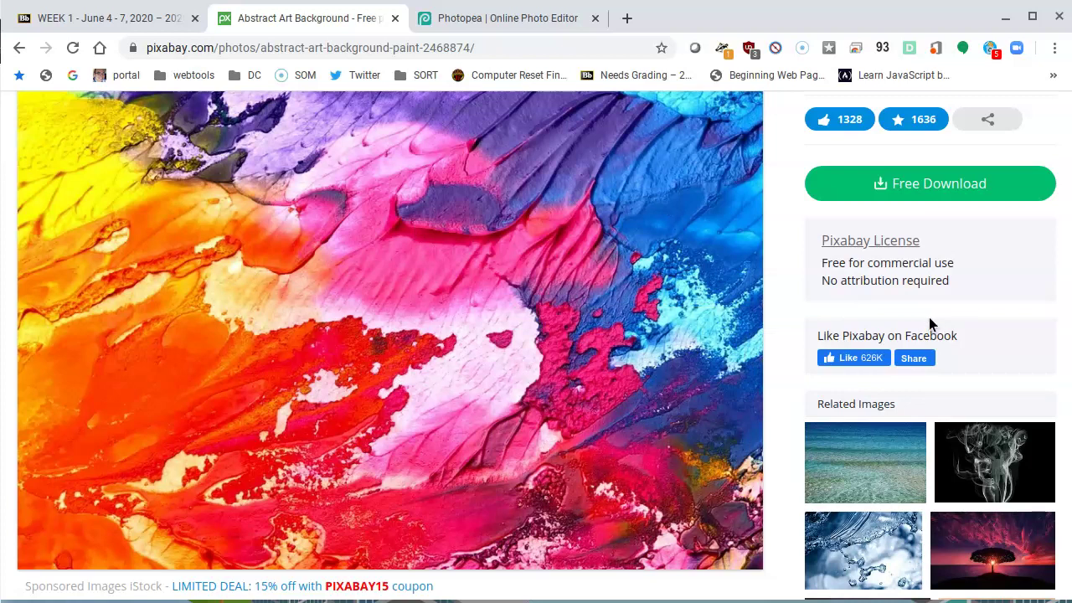
{"action": "scroll", "coordinate": [928, 318], "scroll_direction": "up", "scroll_amount": 1}
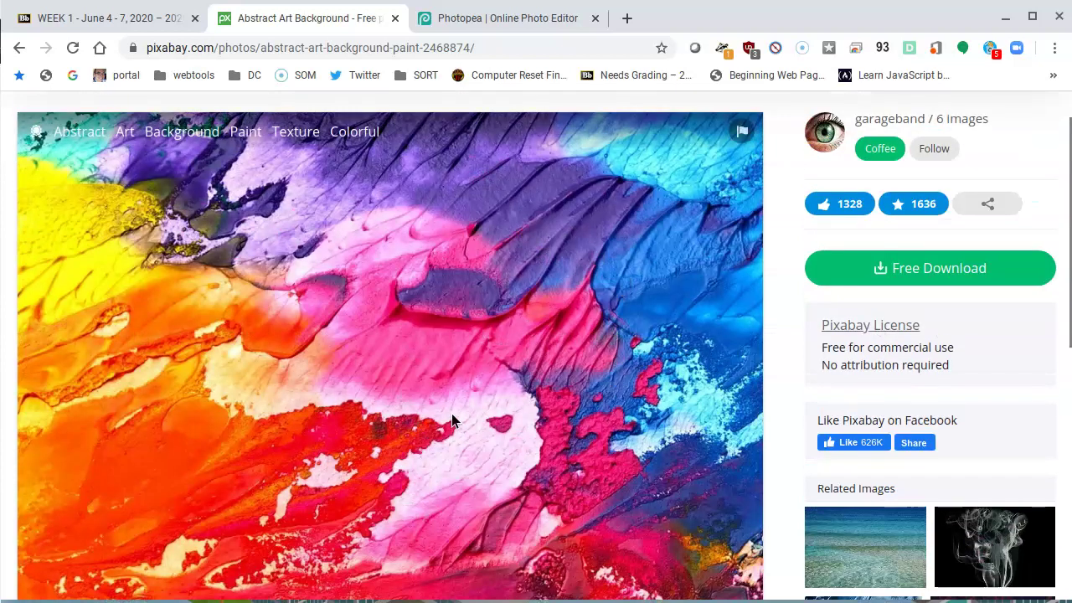
Check the WEEK 1 assignment page, then return to ARTC1402-01.psd in Photopea
{"action": "left_click", "coordinate": [129, 25]}
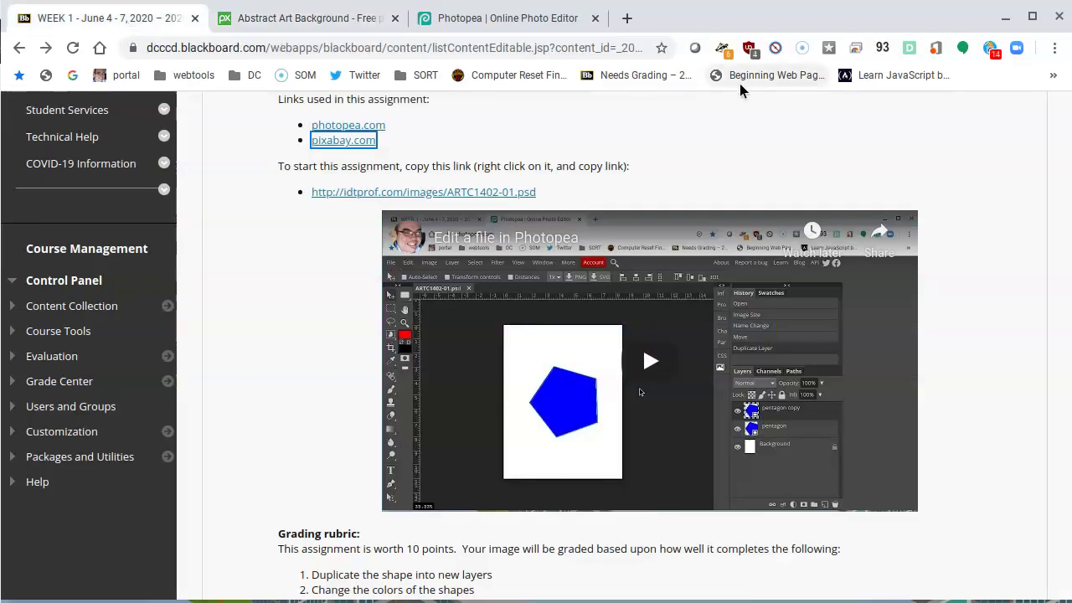
{"action": "left_click", "coordinate": [495, 26]}
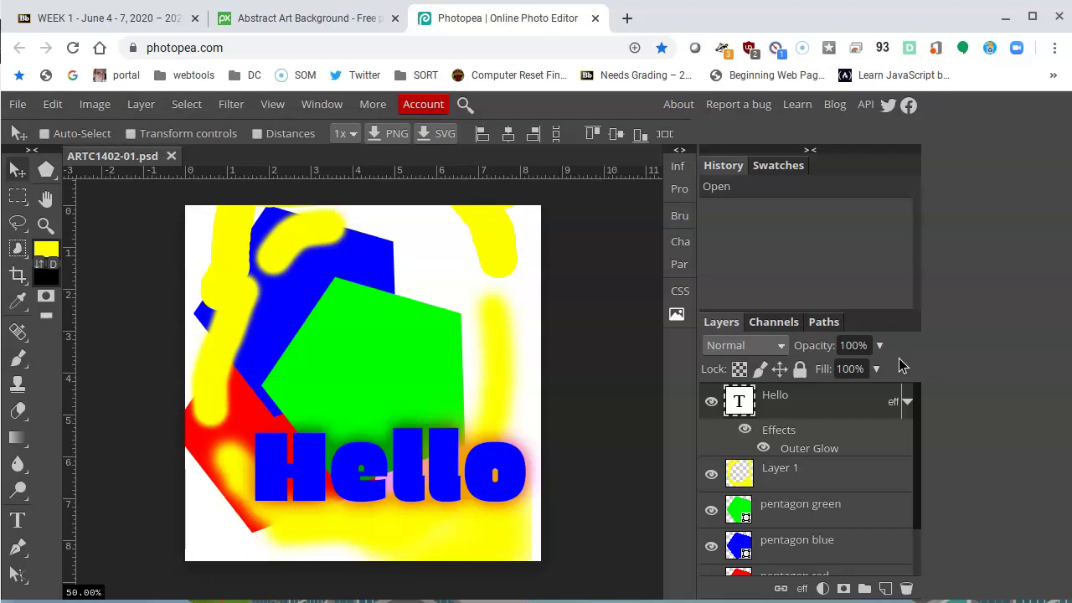
Paste the abstract paint image as Layer 2 and nudge it down the canvas
{"action": "left_click", "coordinate": [52, 104]}
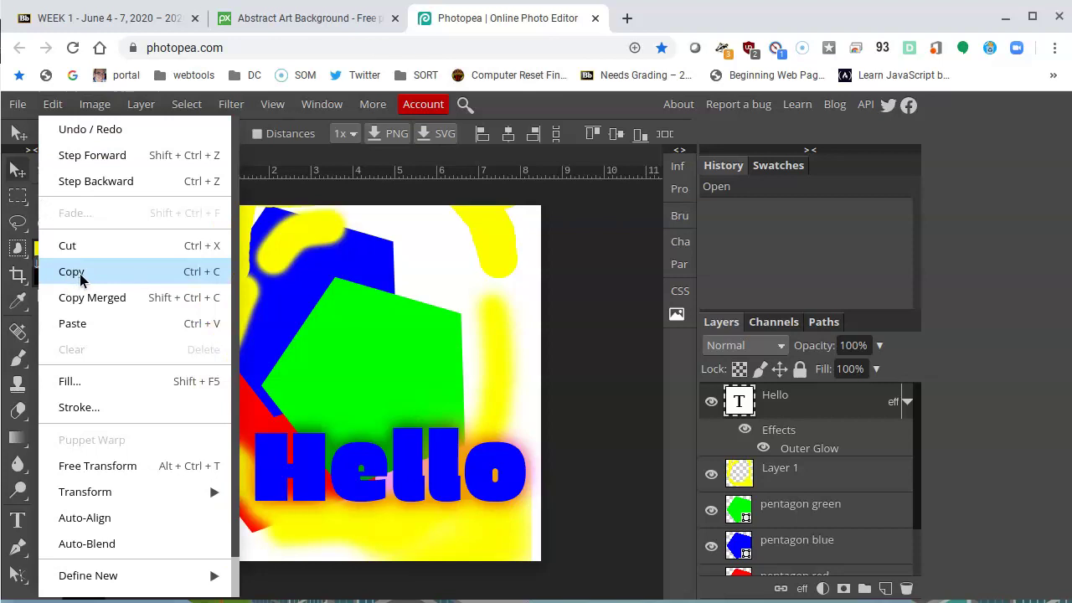
{"action": "left_click", "coordinate": [214, 325]}
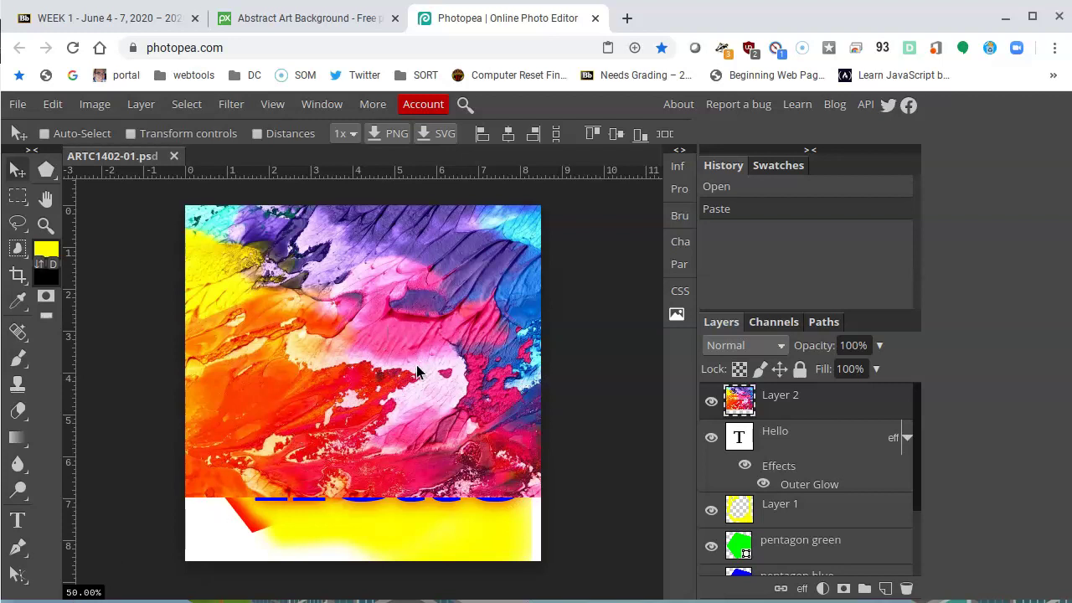
{"action": "left_click_drag", "start_coordinate": [417, 372], "coordinate": [387, 420]}
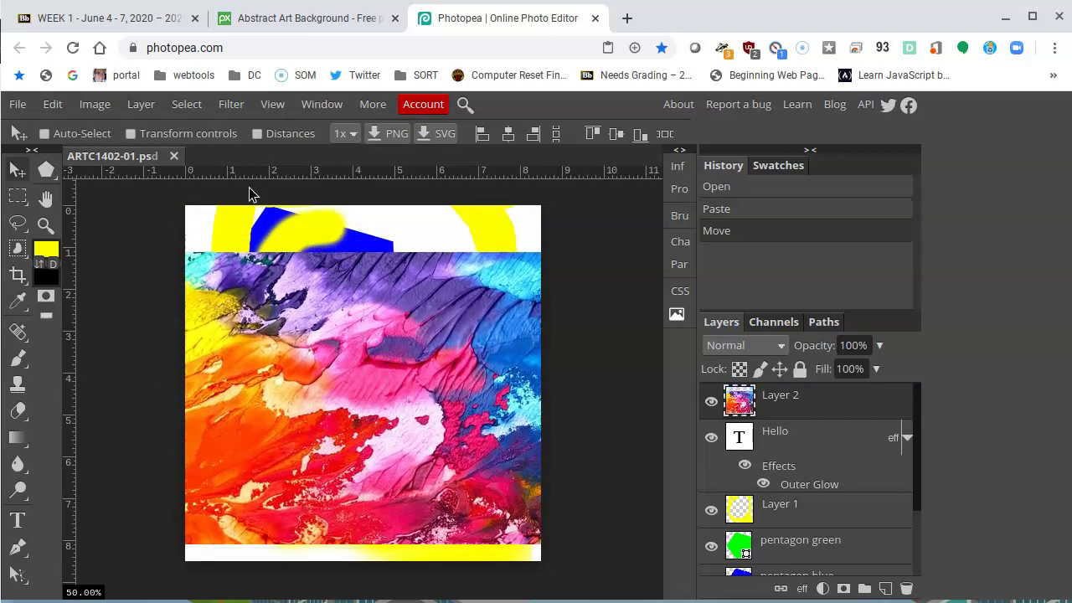
Rotate Layer 2 by -90° and scale it to about 132% to fill the canvas
{"action": "left_click", "coordinate": [167, 135]}
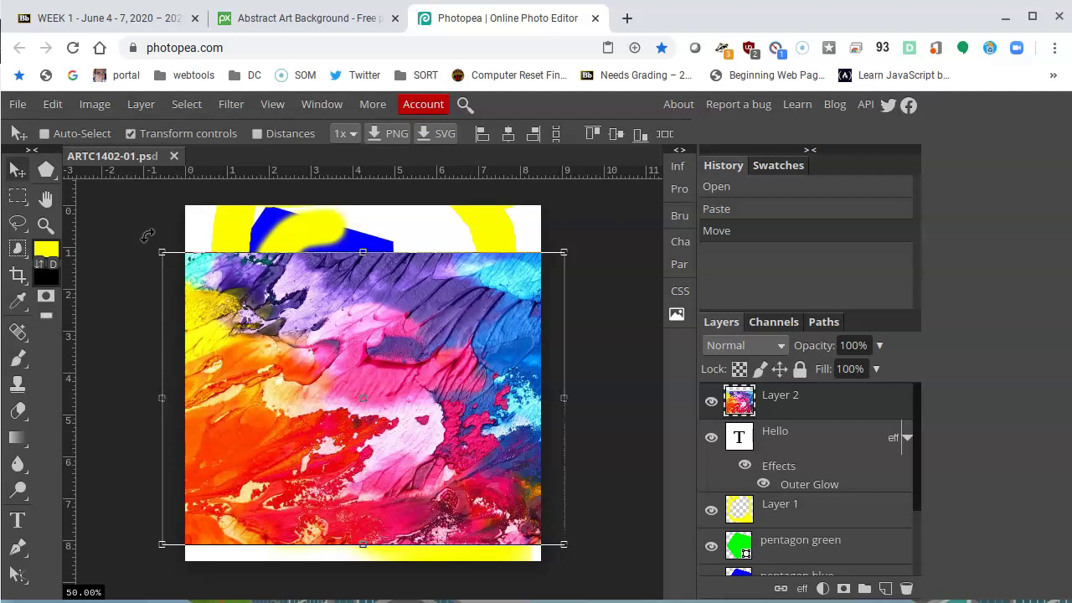
{"action": "left_click_drag", "start_coordinate": [589, 222], "coordinate": [216, 201]}
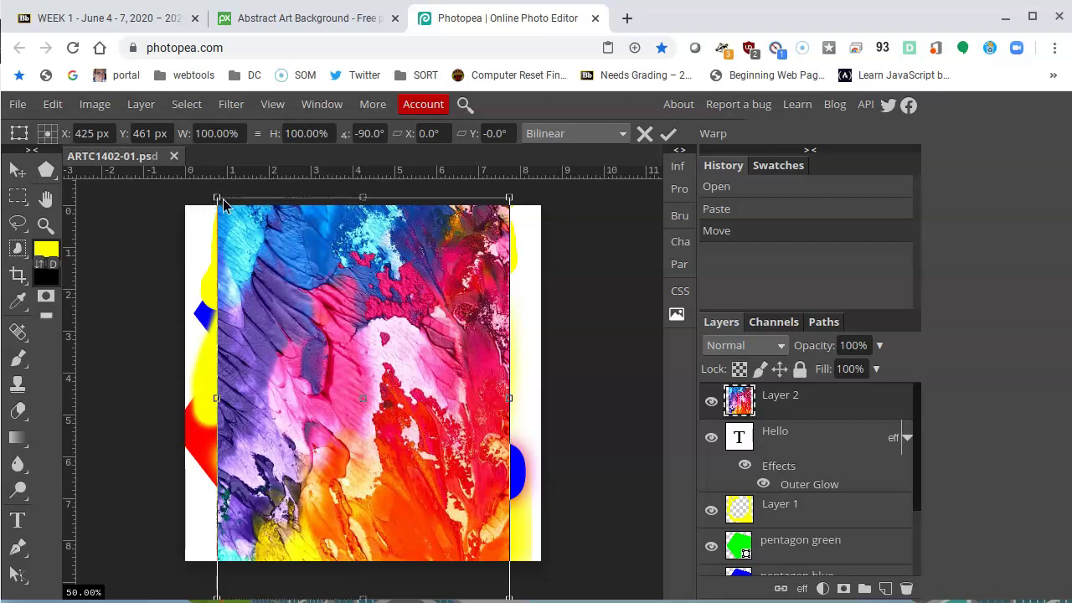
{"action": "key", "text": "ctrl+minus"}
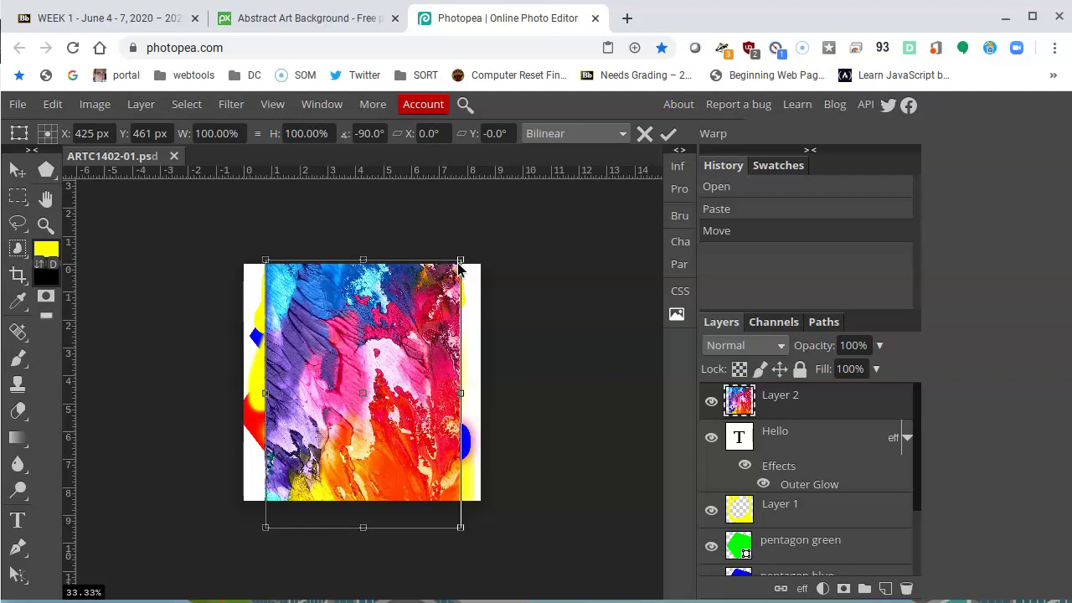
{"action": "left_click_drag", "start_coordinate": [460, 261], "coordinate": [491, 219]}
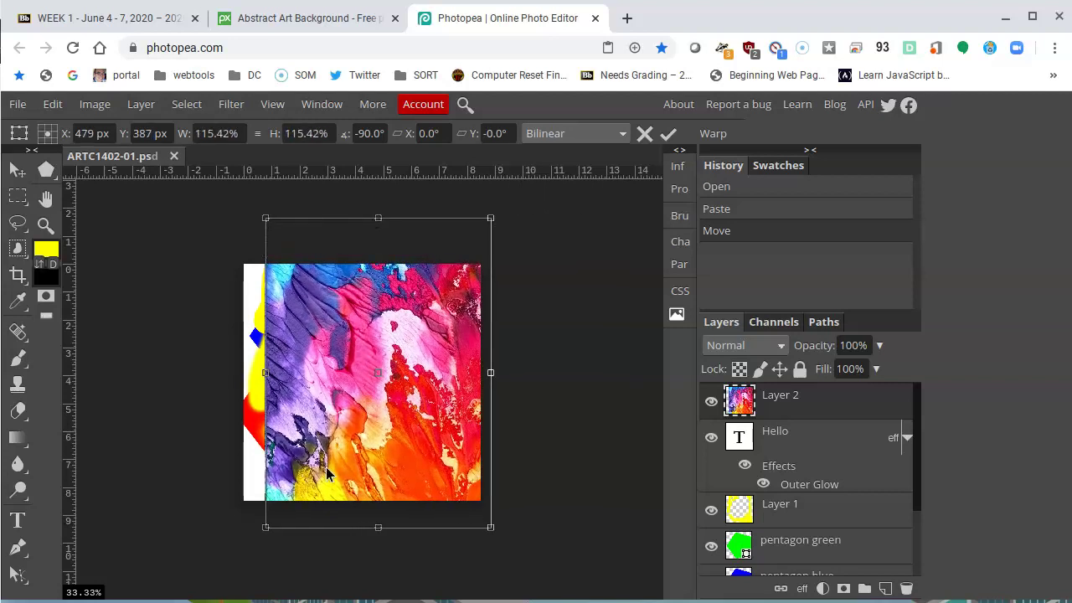
{"action": "left_click_drag", "start_coordinate": [266, 527], "coordinate": [232, 573]}
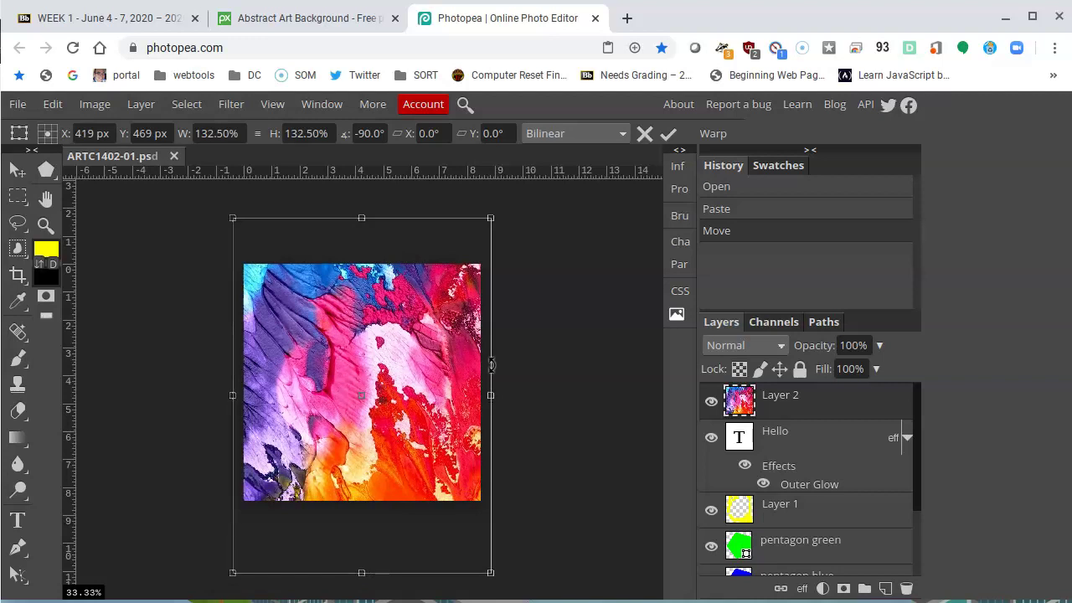
{"action": "key", "text": "Return"}
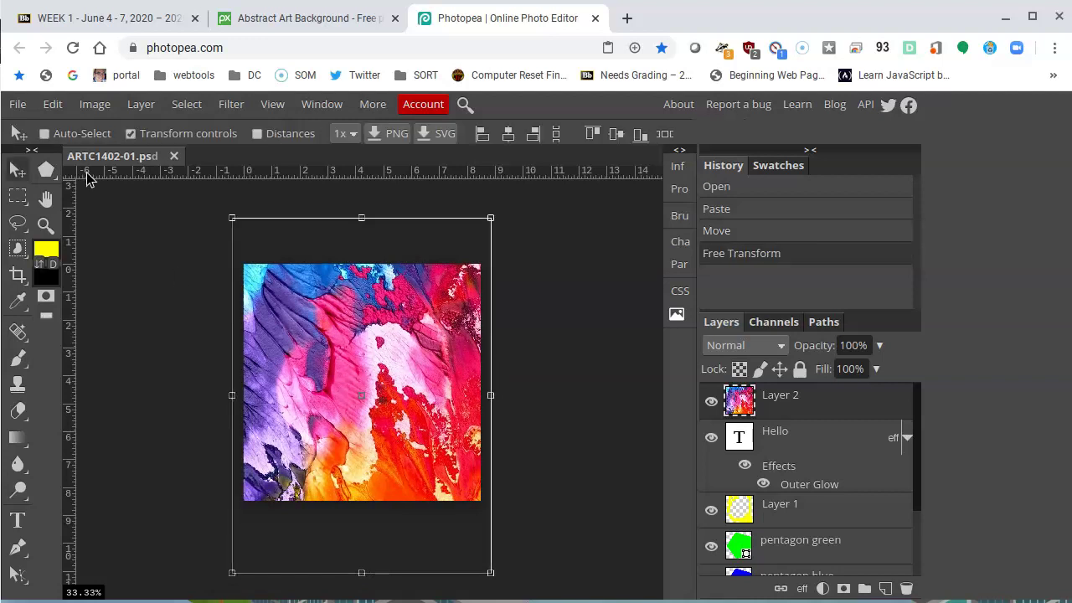
{"action": "left_click", "coordinate": [131, 134]}
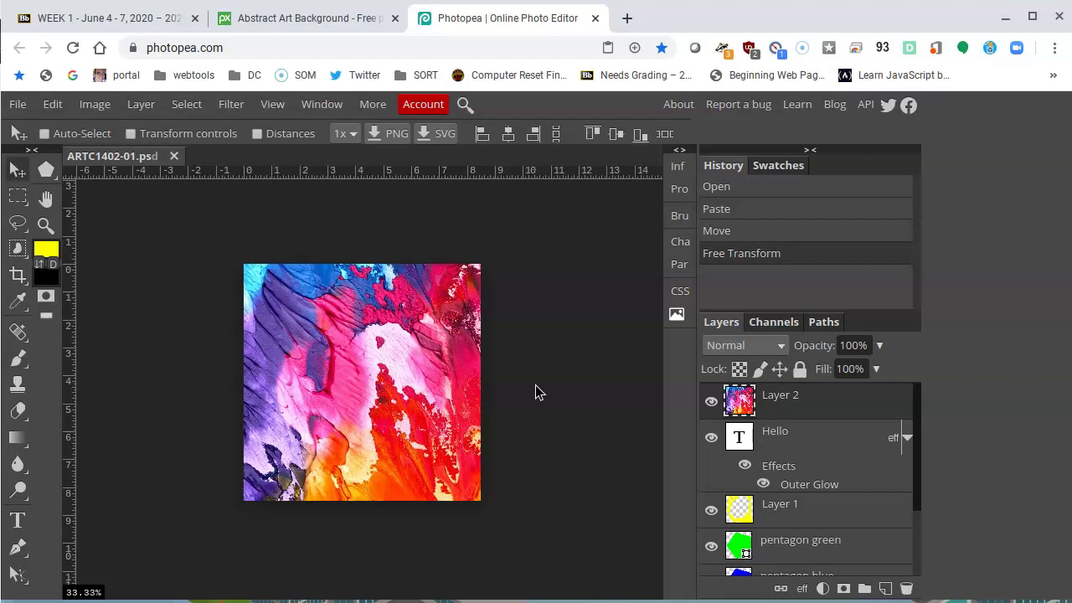
Rename Layer 2 to 'New Background' and move it just above the Background layer
{"action": "double_click", "coordinate": [790, 396]}
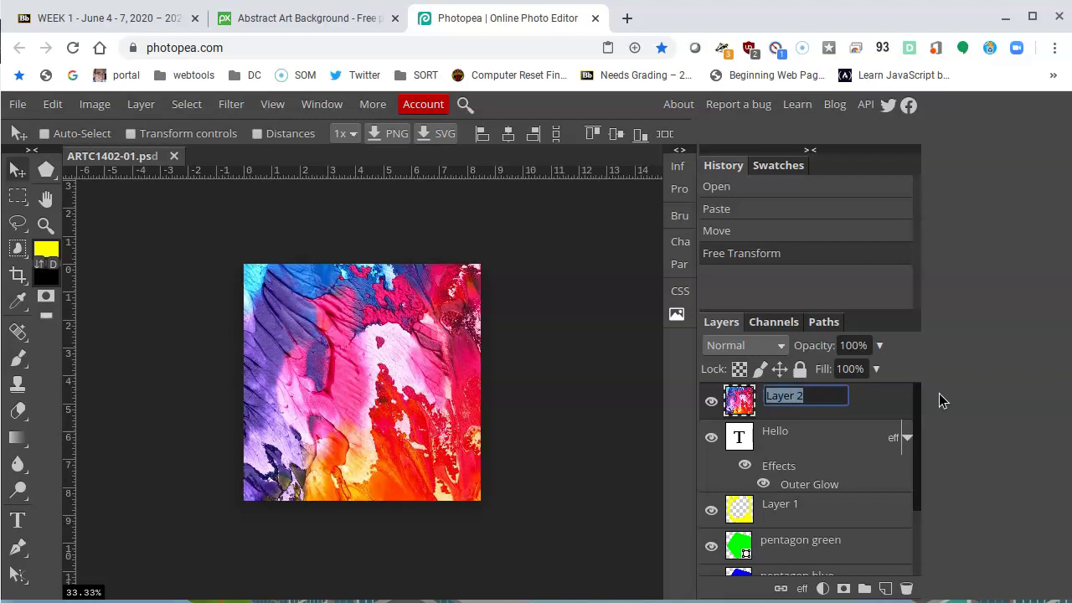
{"action": "type", "text": "New Backgroun"}
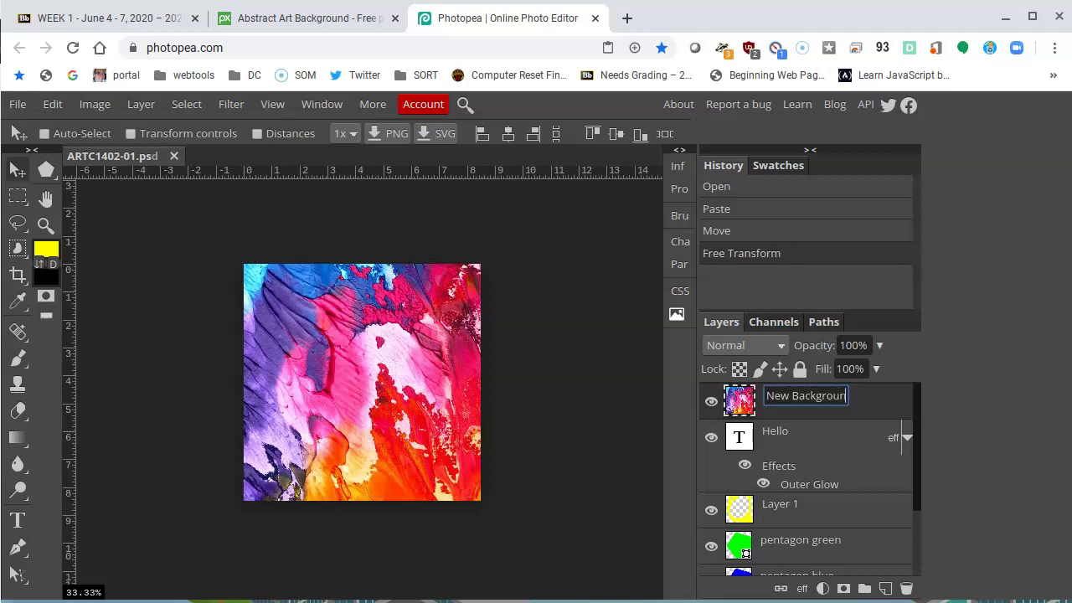
{"action": "type", "text": "d"}
{"action": "key", "text": "Return"}
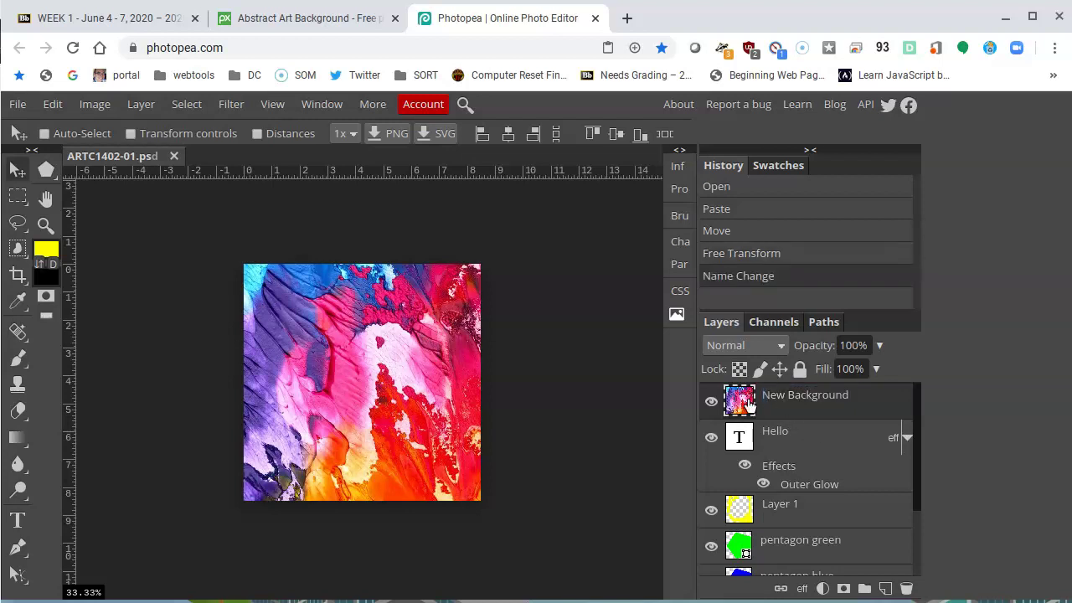
{"action": "left_click_drag", "start_coordinate": [740, 406], "coordinate": [851, 536]}
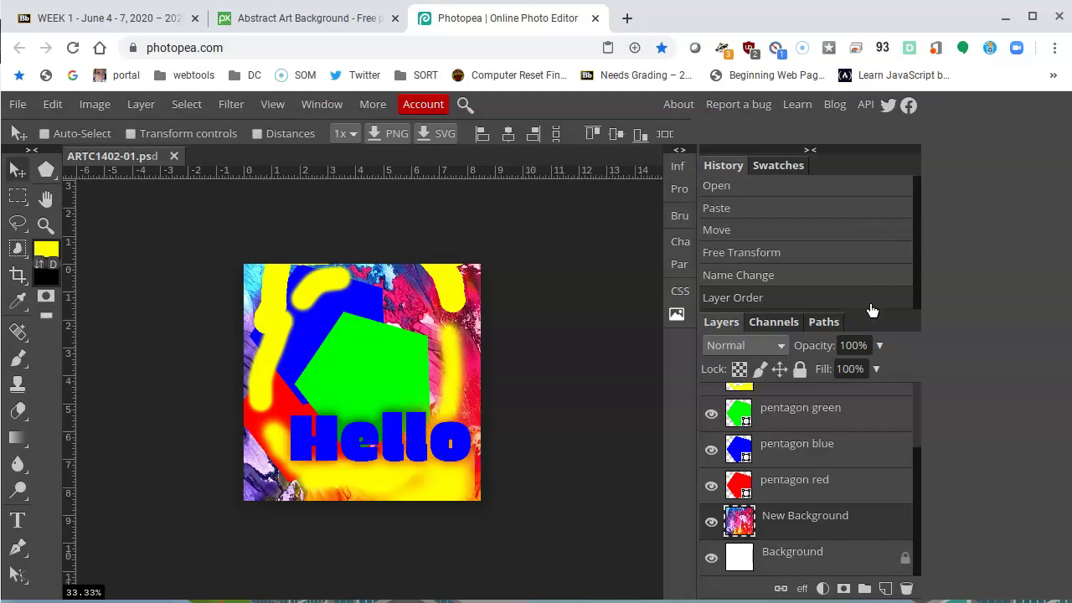
Set the New Background layer's opacity to 37%
{"action": "left_click", "coordinate": [847, 367]}
{"action": "left_click", "coordinate": [879, 347]}
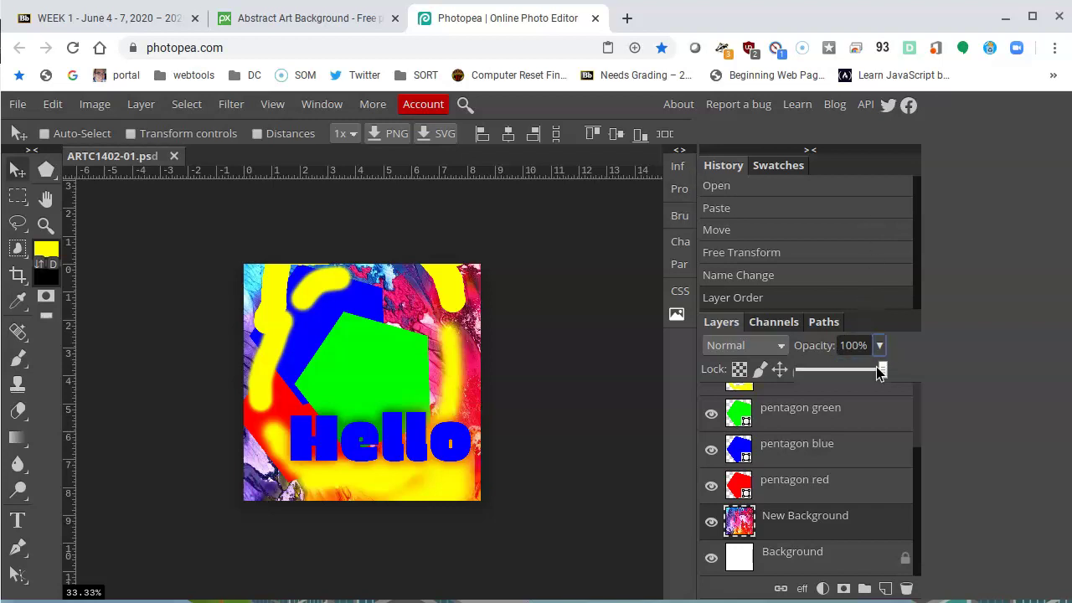
{"action": "left_click_drag", "start_coordinate": [880, 366], "coordinate": [831, 381]}
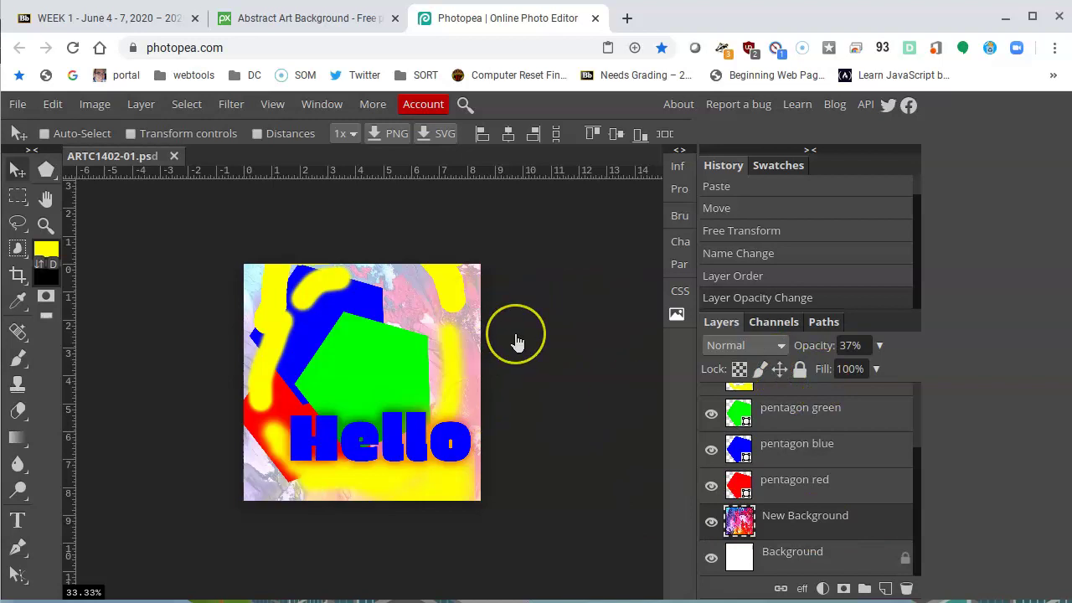
{"action": "left_click", "coordinate": [591, 339]}
{"action": "left_click", "coordinate": [452, 356]}
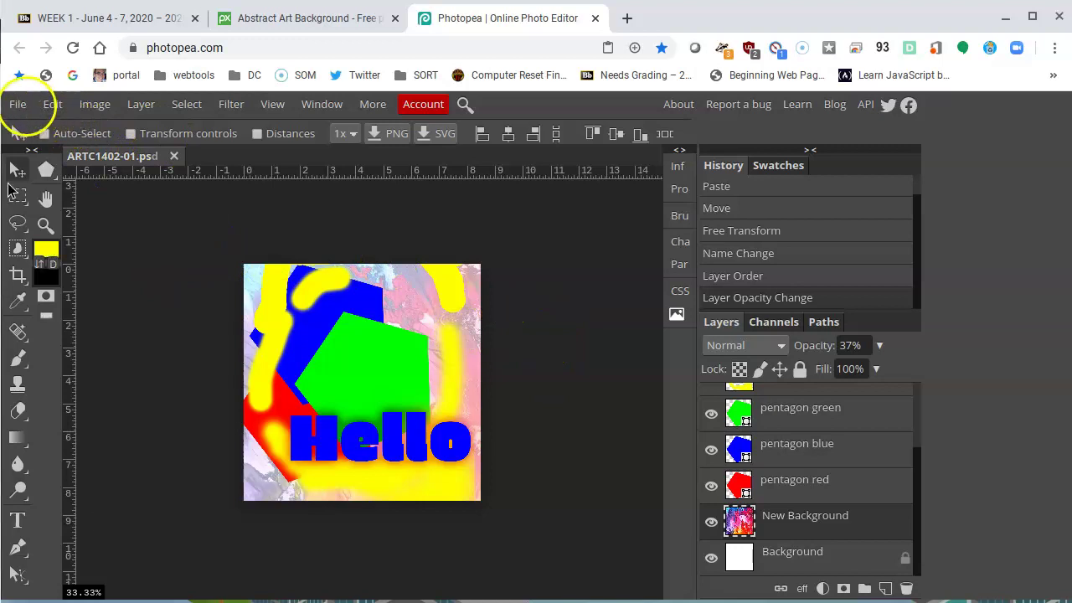
{"action": "left_click", "coordinate": [18, 104]}
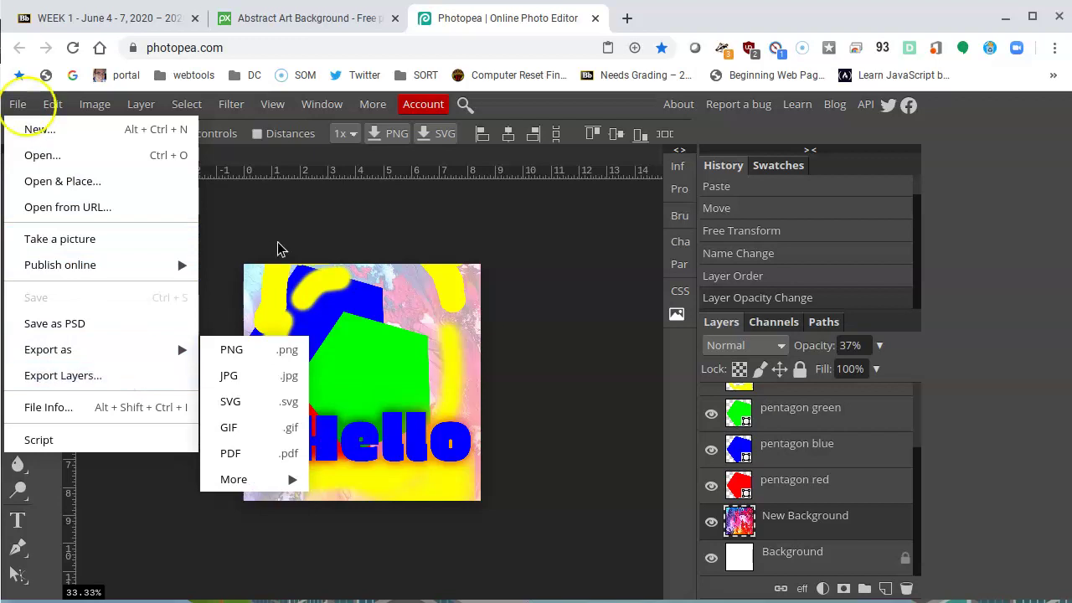
{"action": "left_click", "coordinate": [311, 197]}
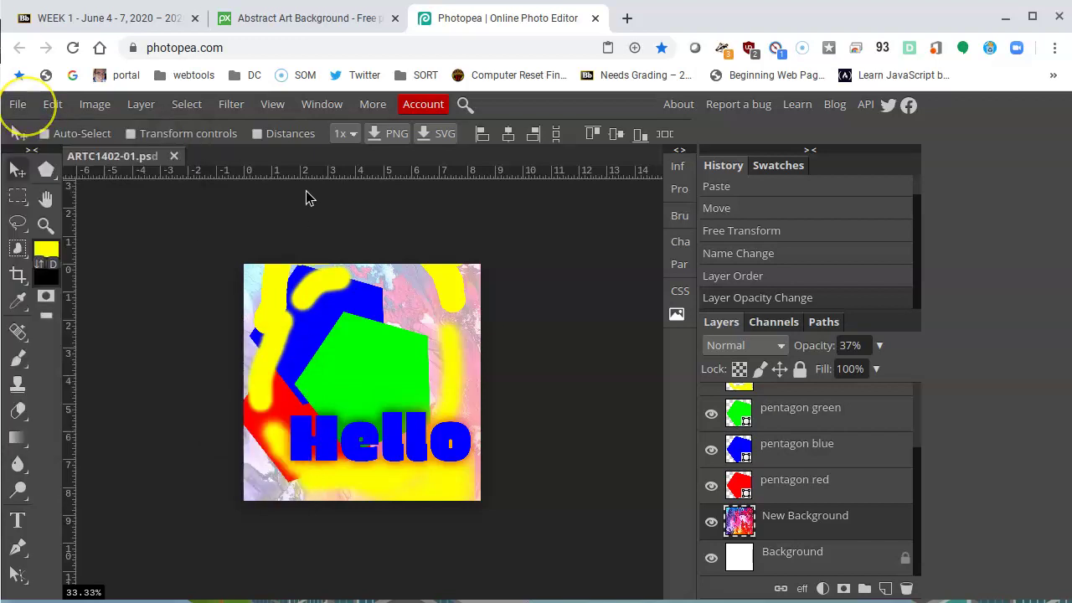